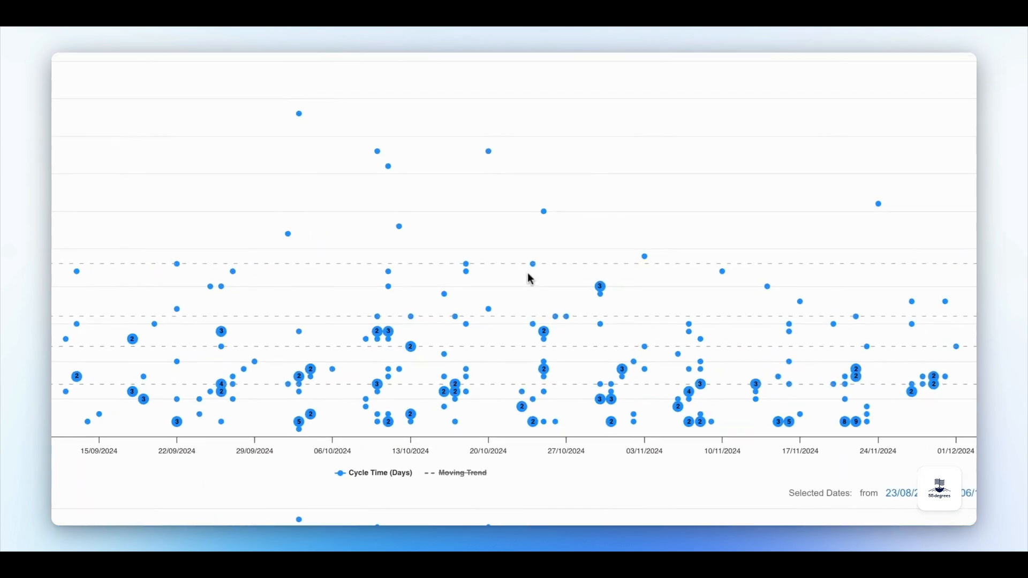
Open the details of the work item done on 24/10/2024 with cycle time 23, expand its extra fields, and close it.
mouse_move(533, 268)
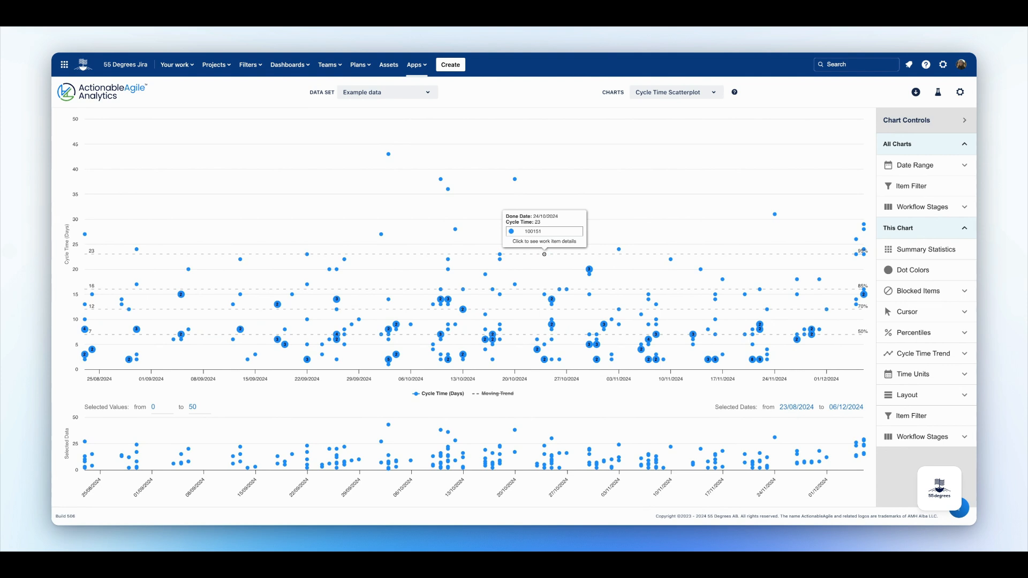
left_click(544, 254)
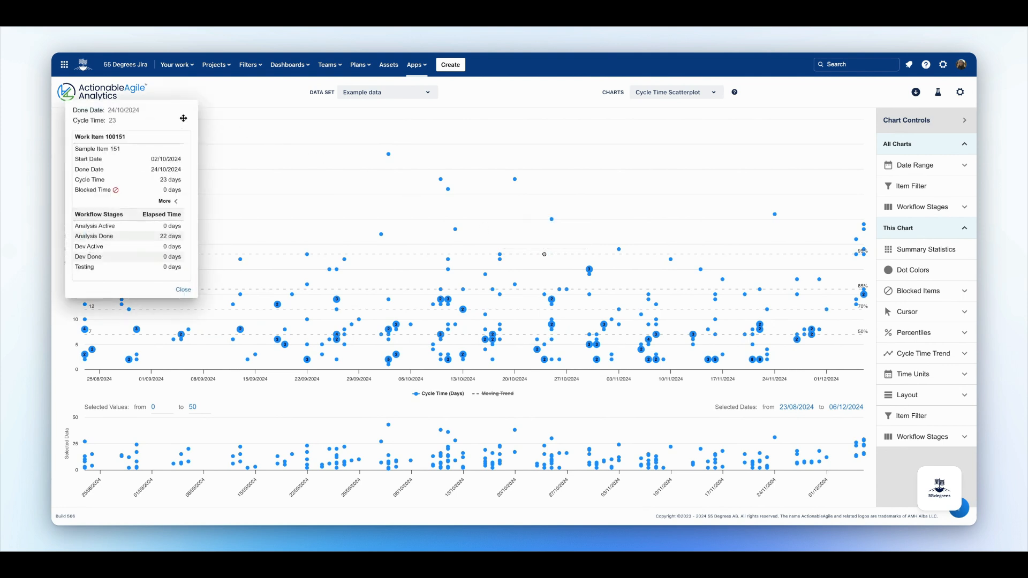
left_click_drag(182, 118, 513, 147)
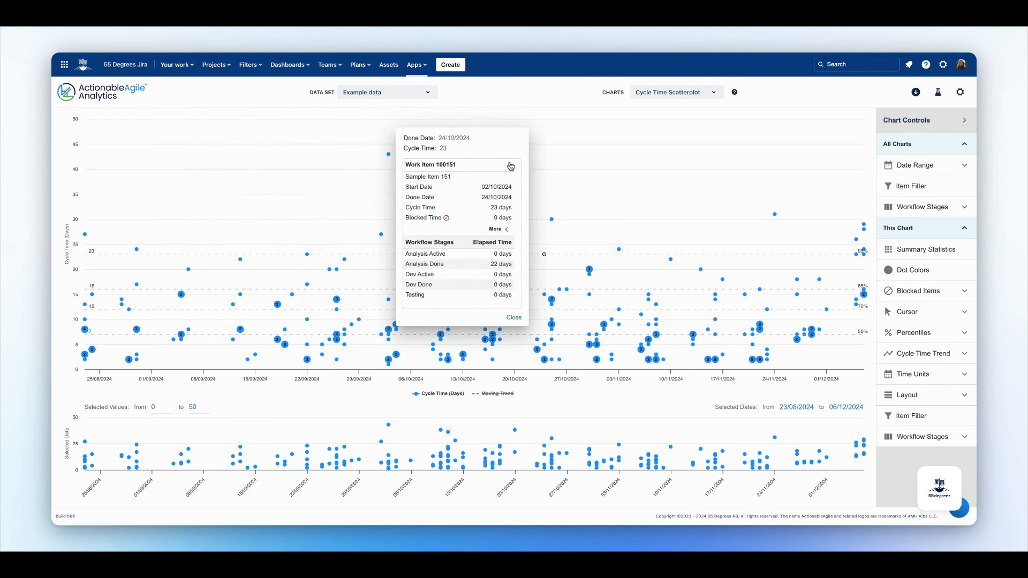
left_click(508, 230)
scroll(509, 234, "down", 1)
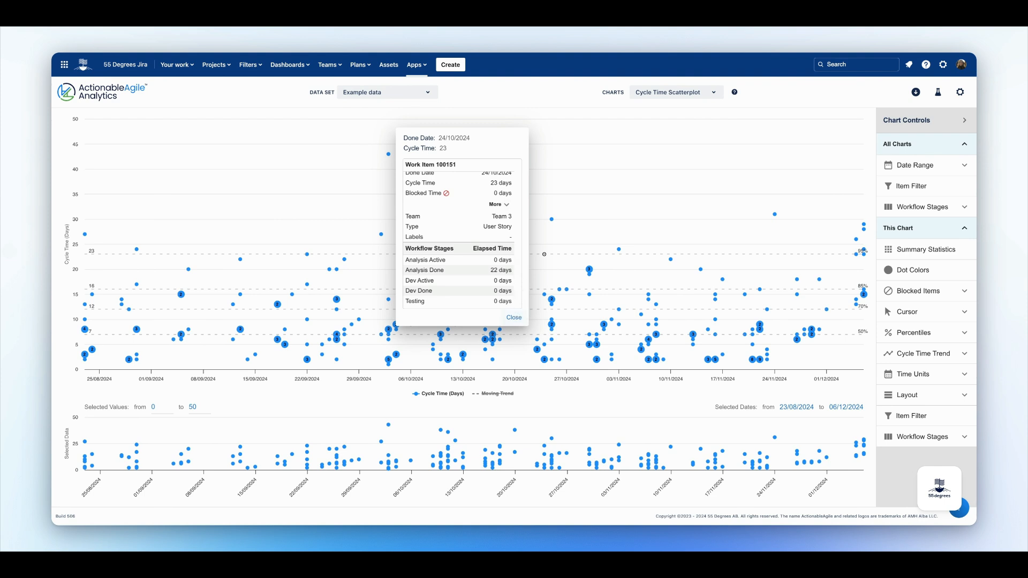
left_click(513, 317)
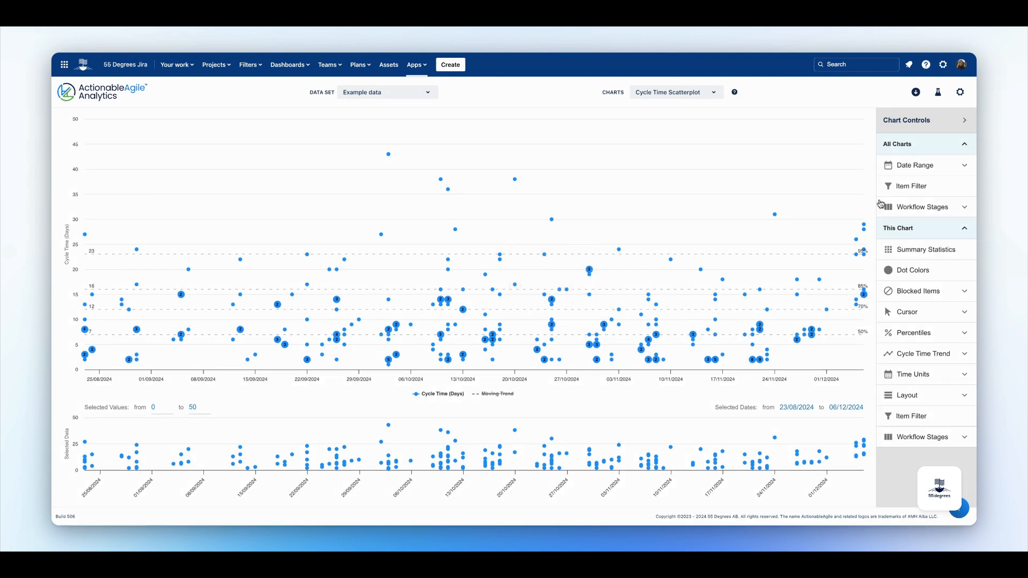
Try the Last 30 Days, Last Month and This Year quick selects for the chart's date range.
left_click(932, 170)
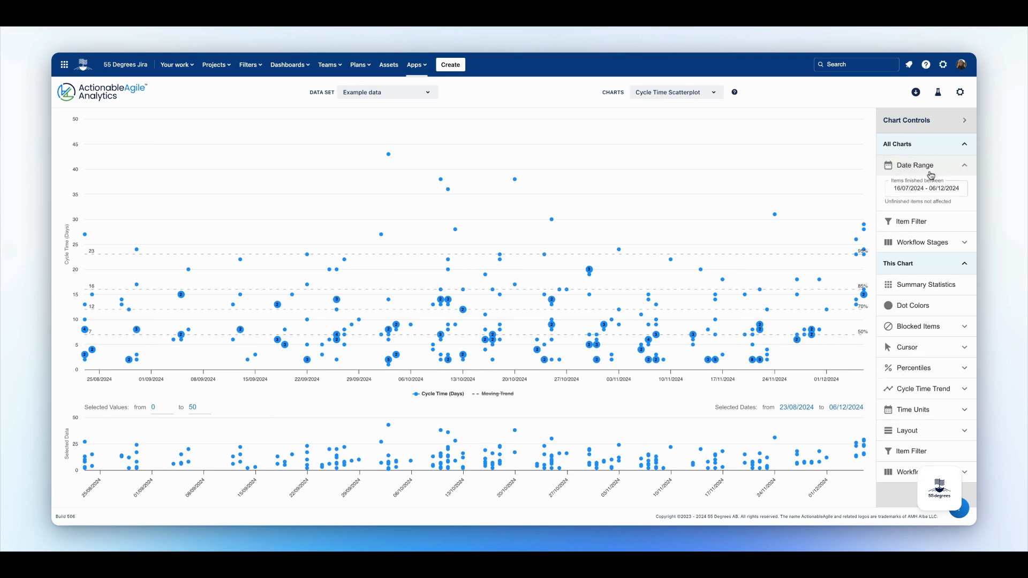
left_click(930, 188)
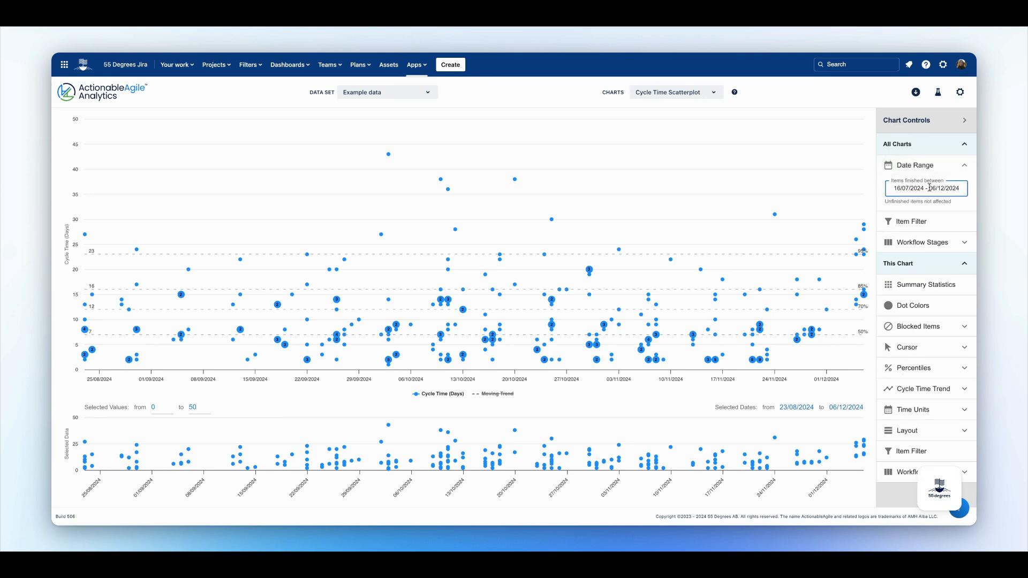
left_click(930, 188)
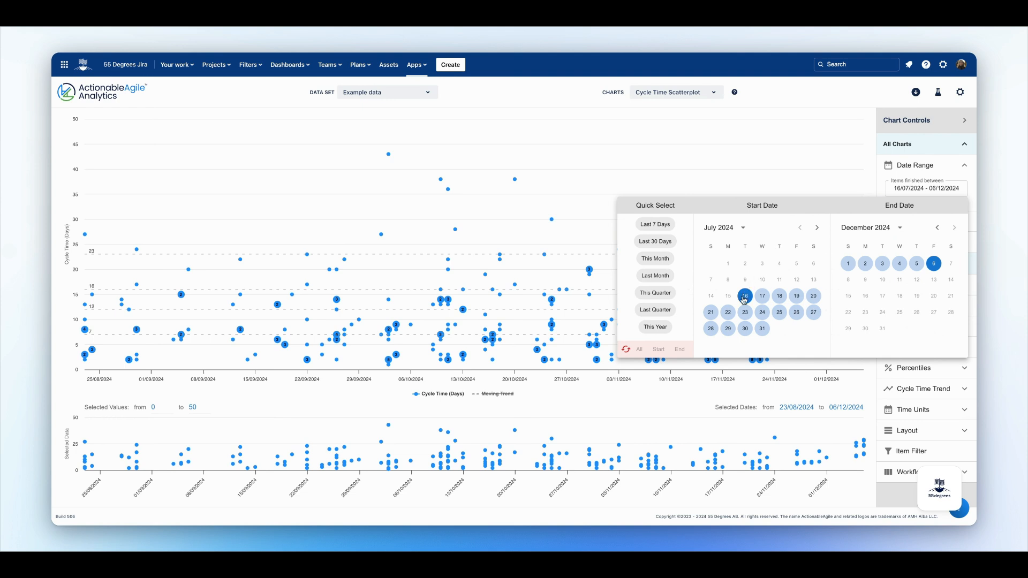
left_click(666, 245)
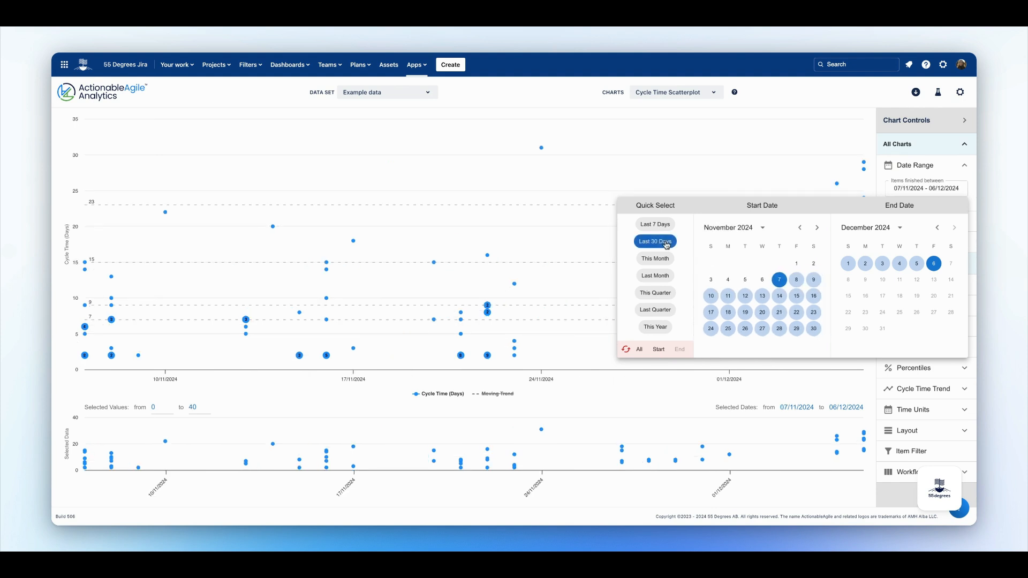
left_click(664, 279)
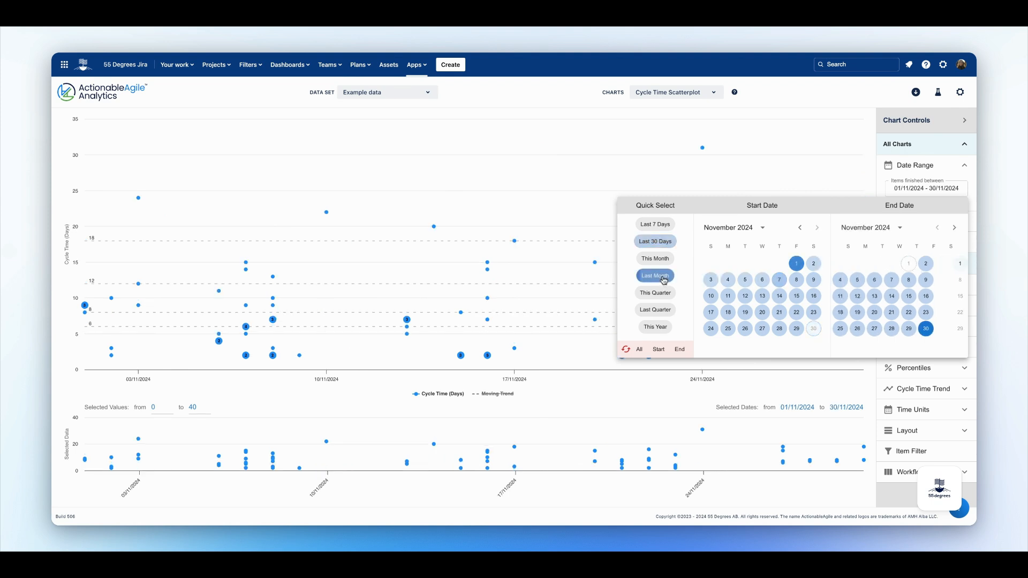
left_click(654, 328)
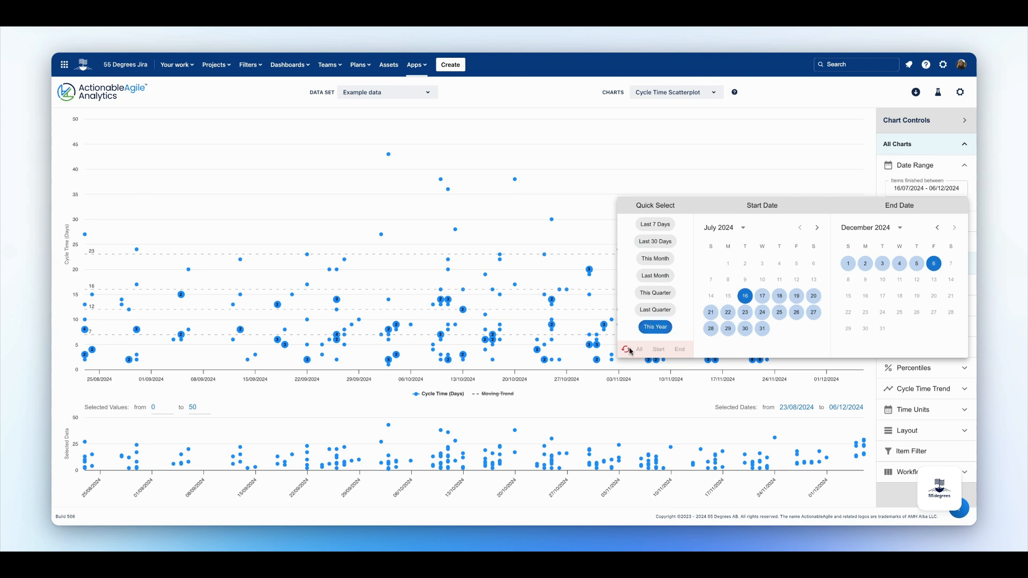
left_click(928, 190)
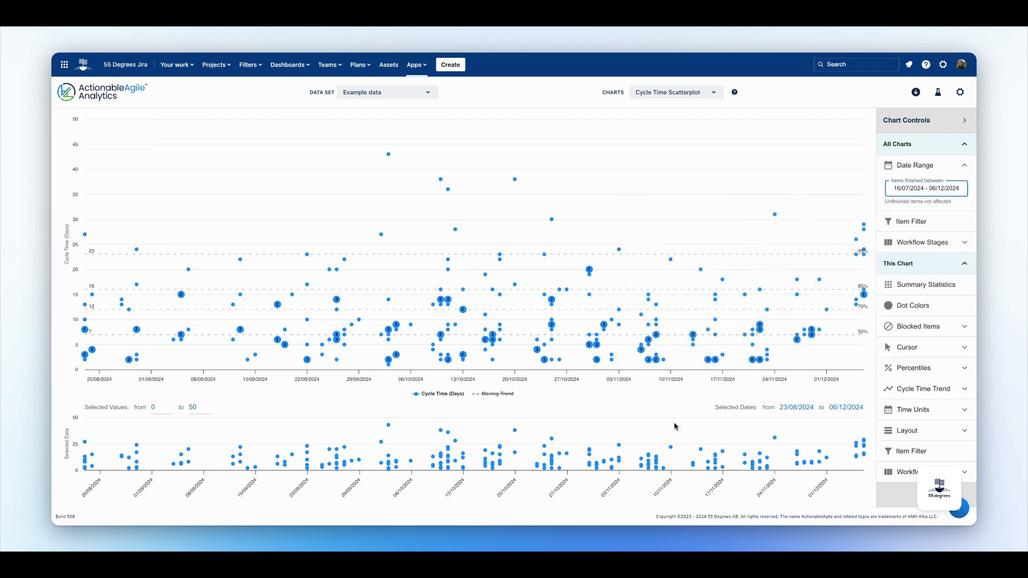
Brush a date window in the overview chart to zoom the scatterplot, then clear the selection.
mouse_move(614, 431)
left_mouse_down()
mouse_move(794, 429)
mouse_move(610, 438)
left_mouse_up()
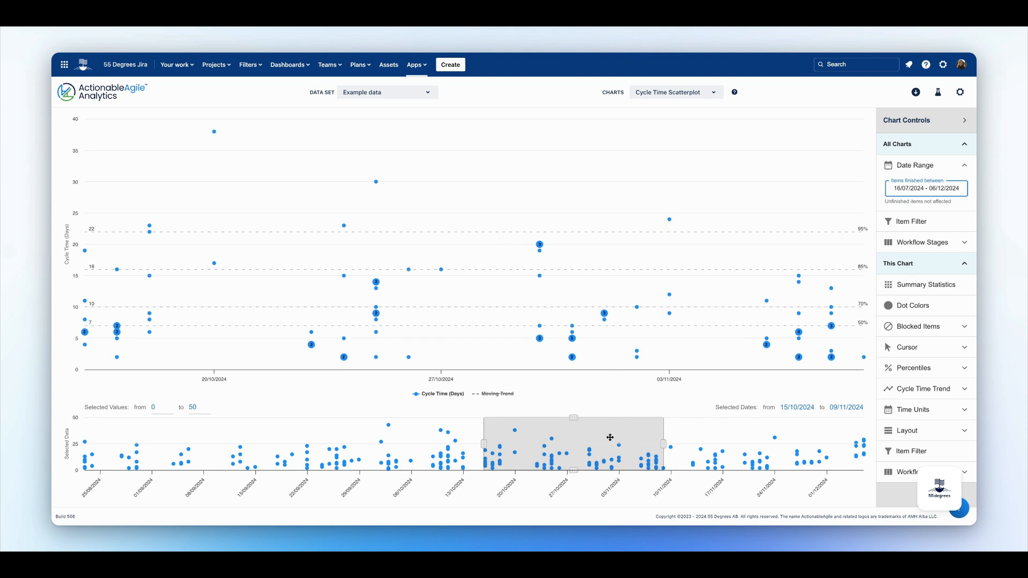
left_click(742, 430)
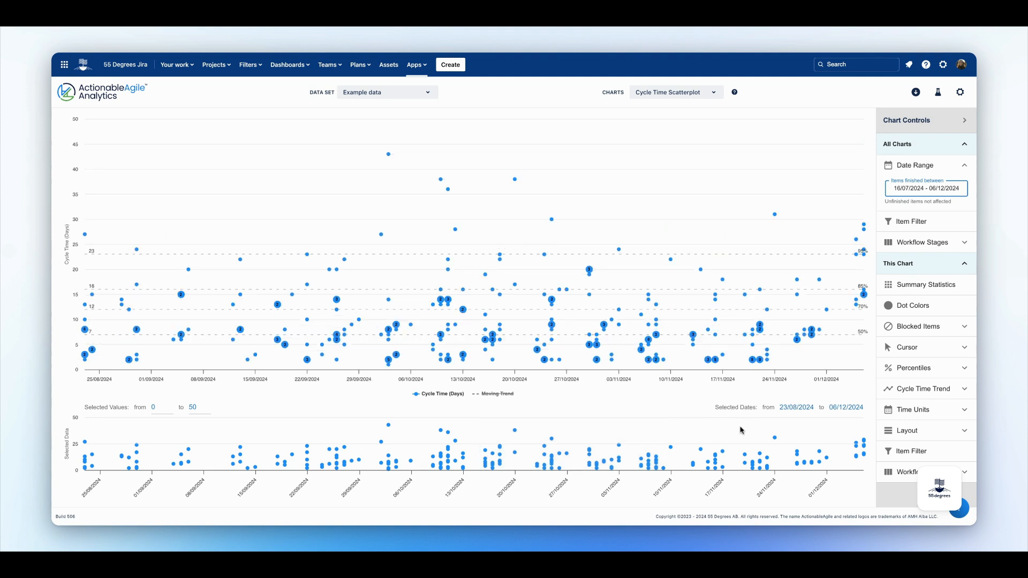
Open the calendars for the selected start and end dates without changing them.
left_click(790, 410)
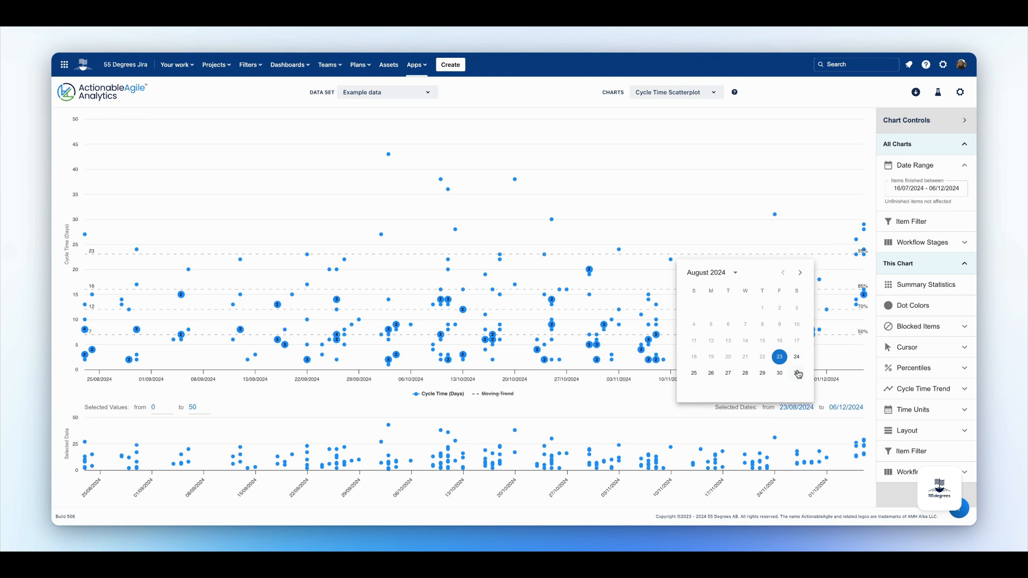
left_click(843, 410)
left_click(843, 412)
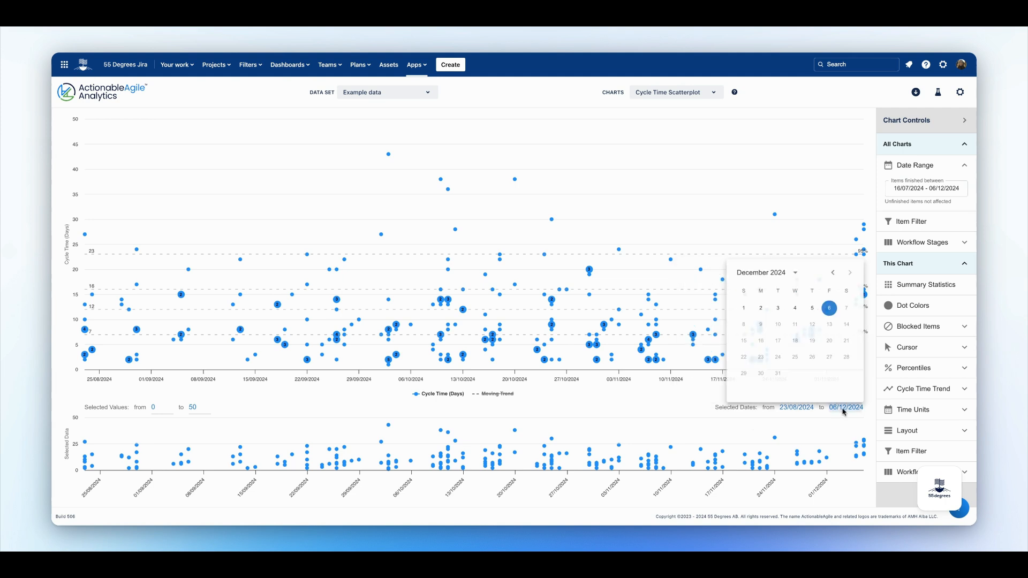
left_click(834, 430)
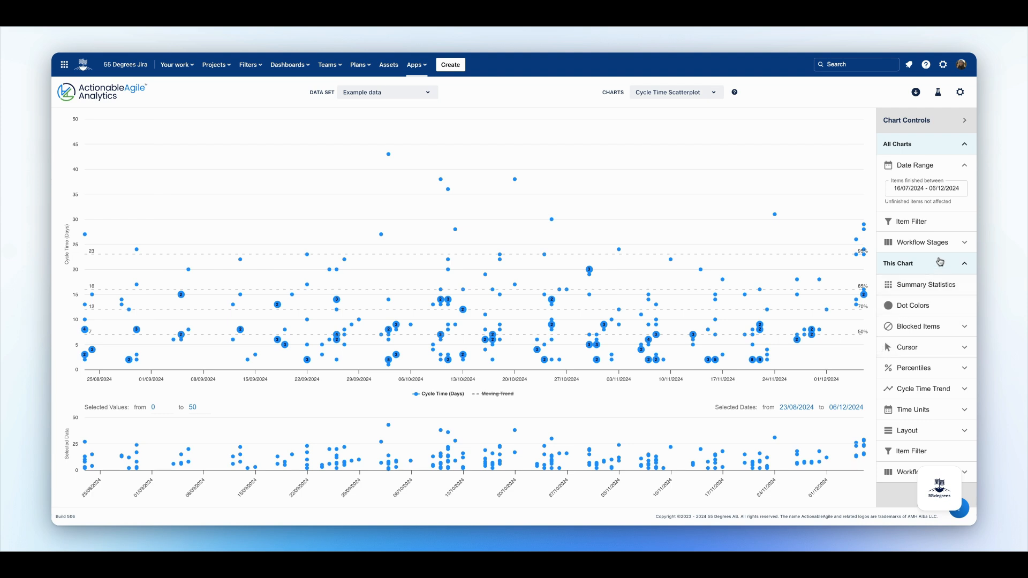
Exclude the Done stage from the chart's workflow stages.
left_click(965, 170)
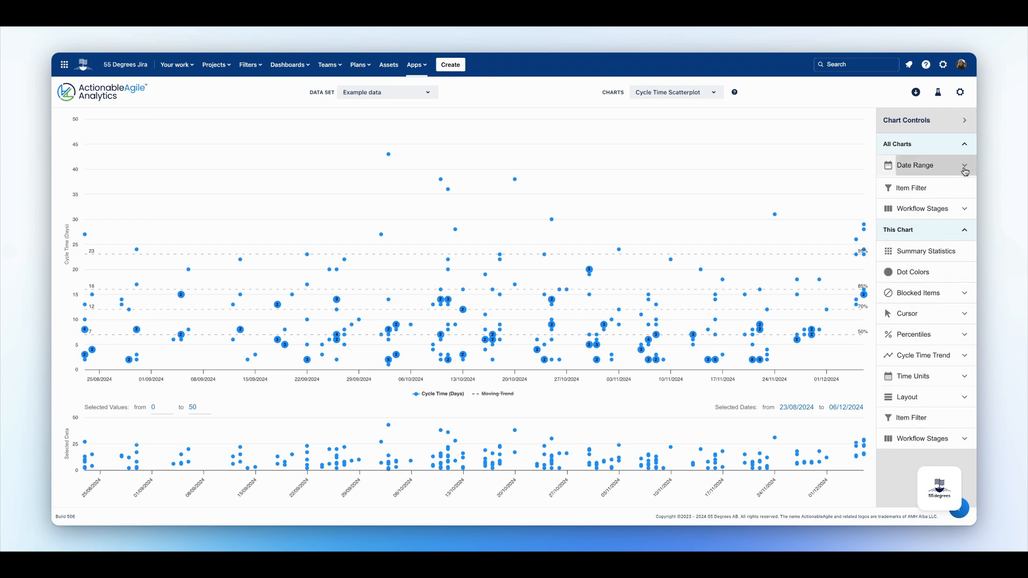
left_click(966, 208)
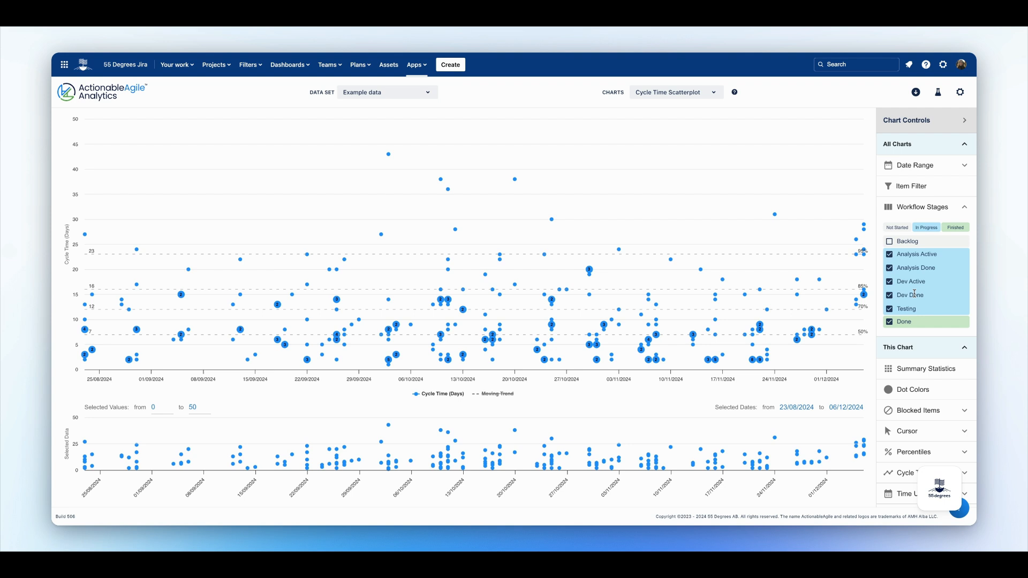
scroll(914, 293, "down", 1)
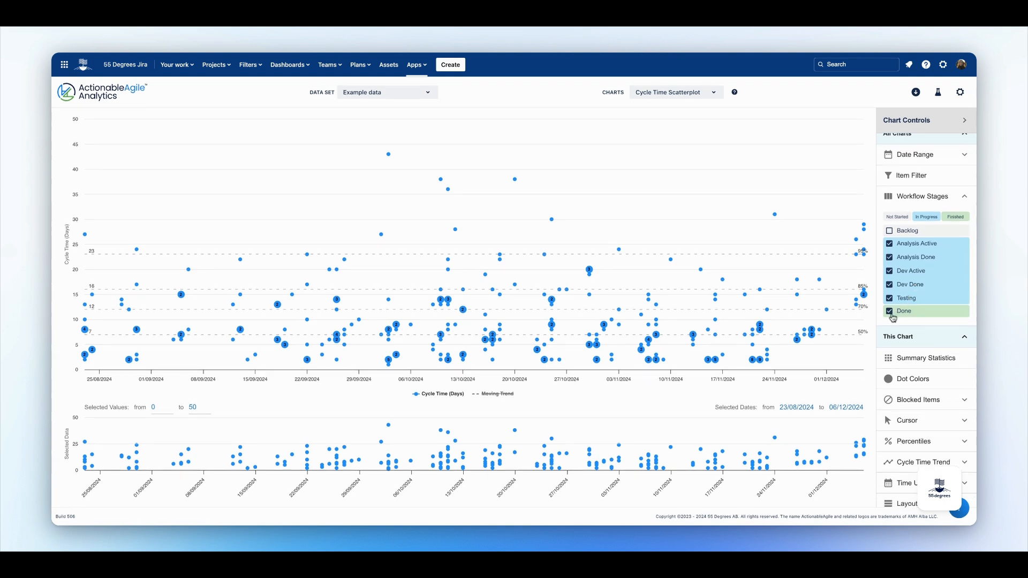
scroll(892, 318, "down", 1)
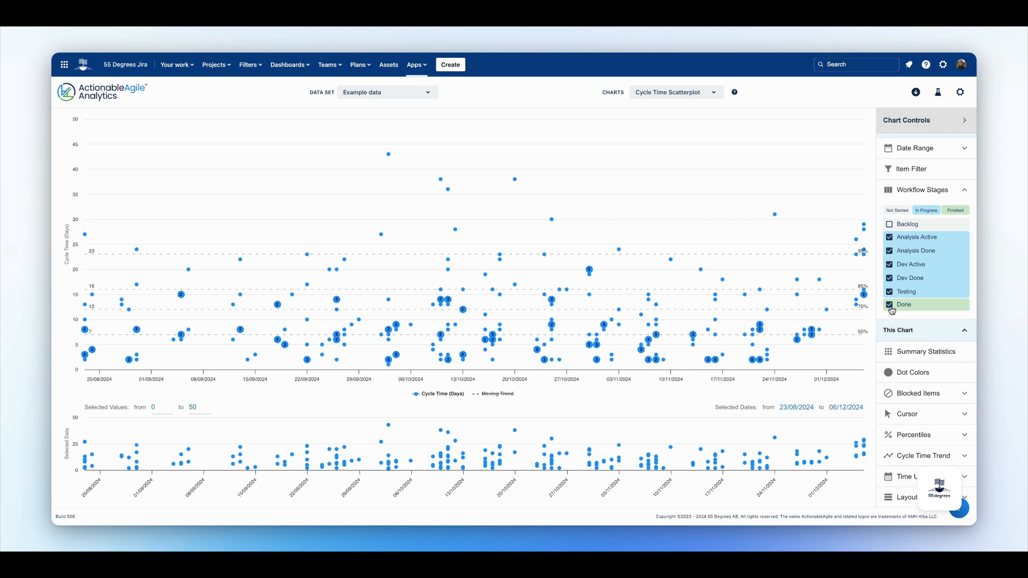
scroll(891, 311, "down", 1)
left_click(890, 301)
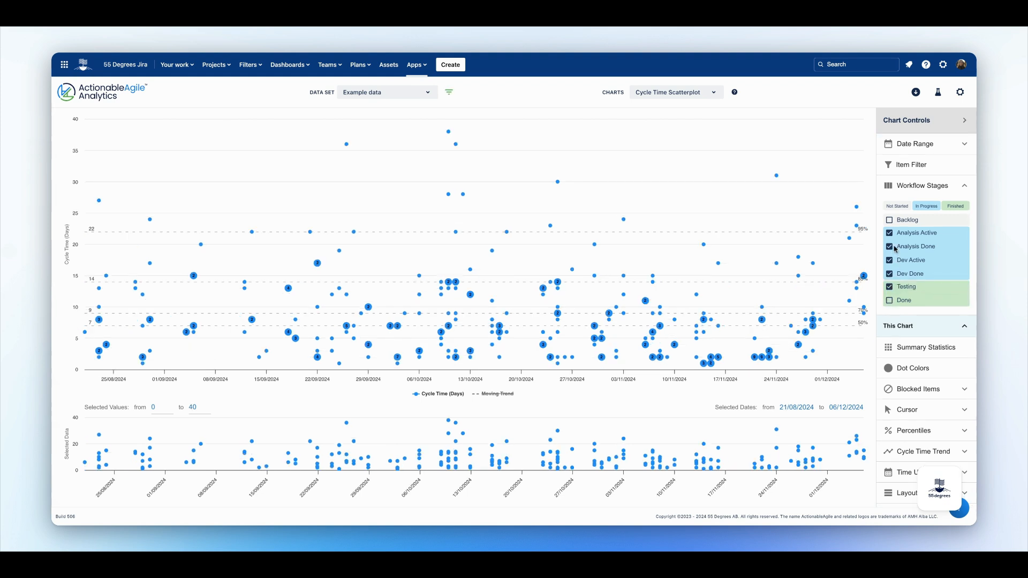
Exclude the Analysis Active and Analysis Done stages as well.
left_click(889, 236)
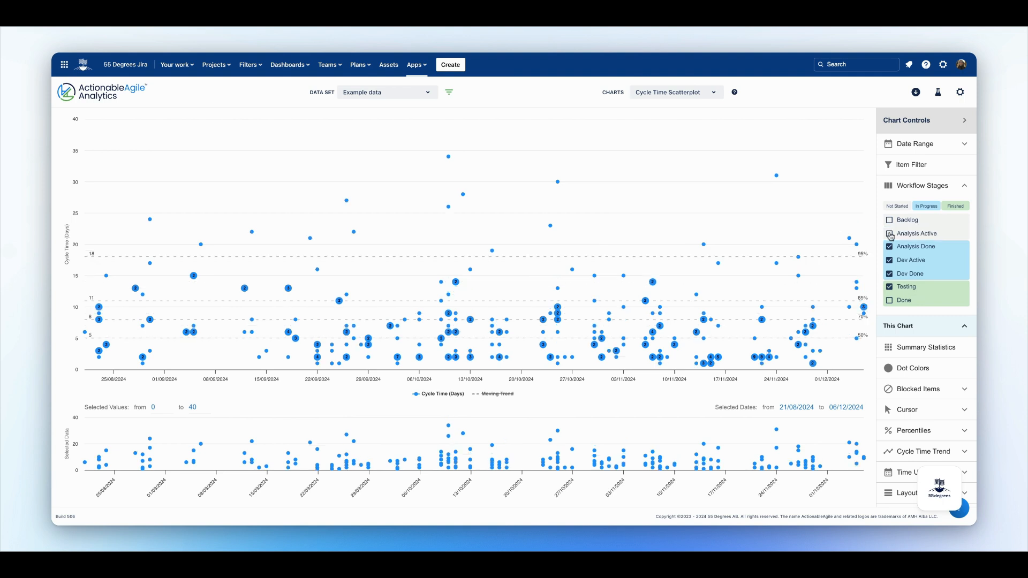
left_click(890, 248)
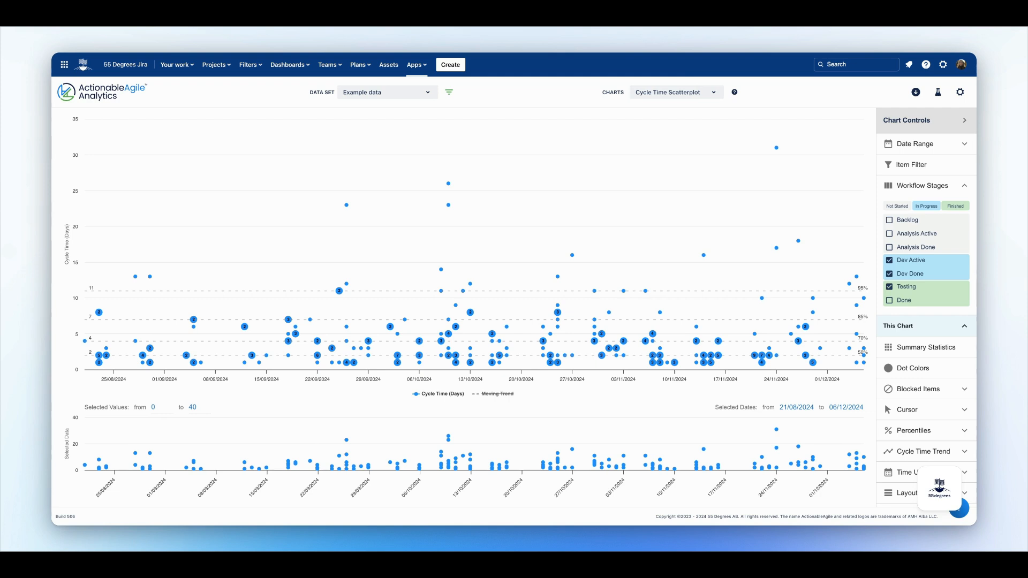
Re-include the Analysis Done, Analysis Active and Done stages and collapse the workflow stage settings.
left_click(890, 247)
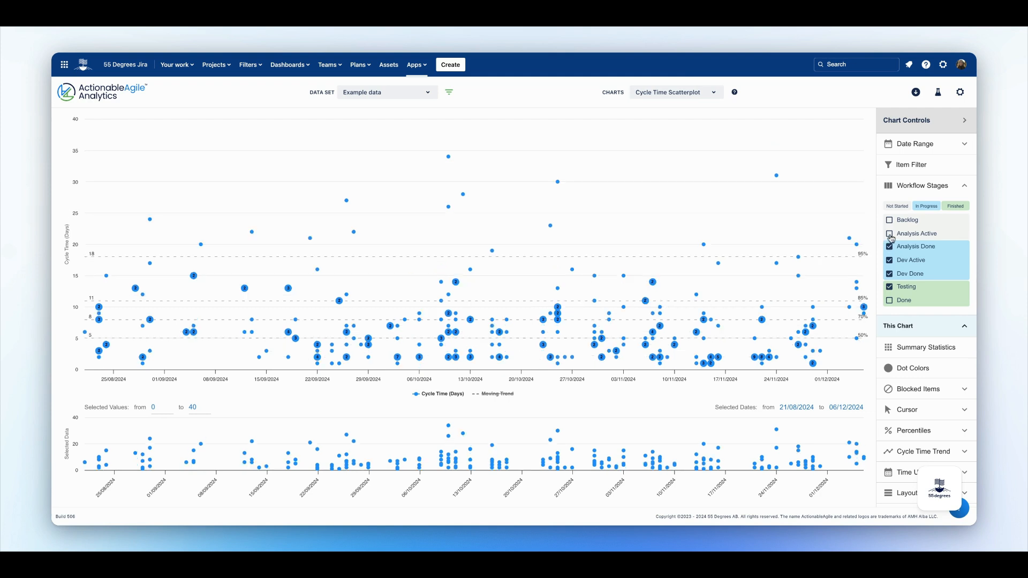
left_click(890, 235)
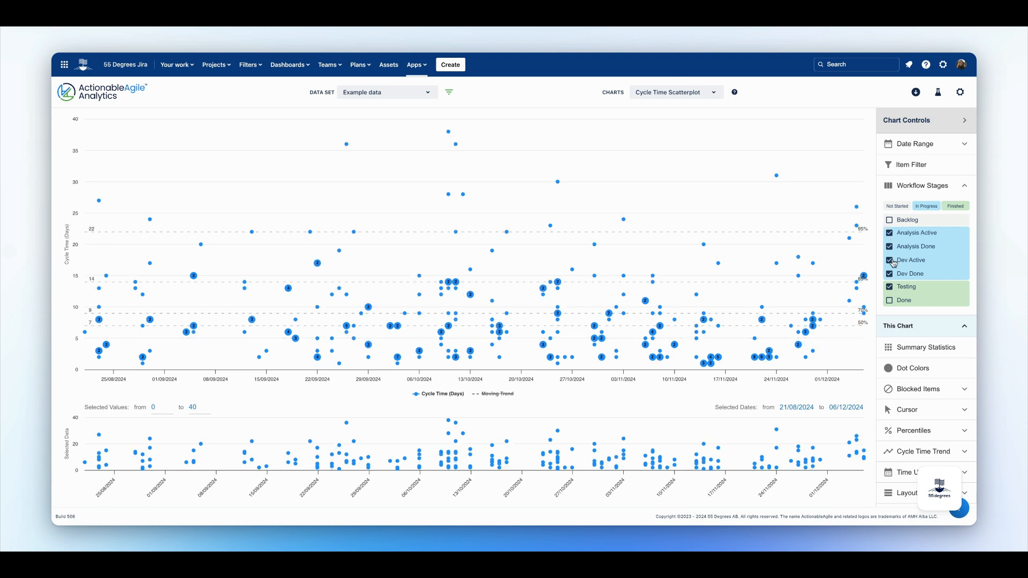
left_click(890, 301)
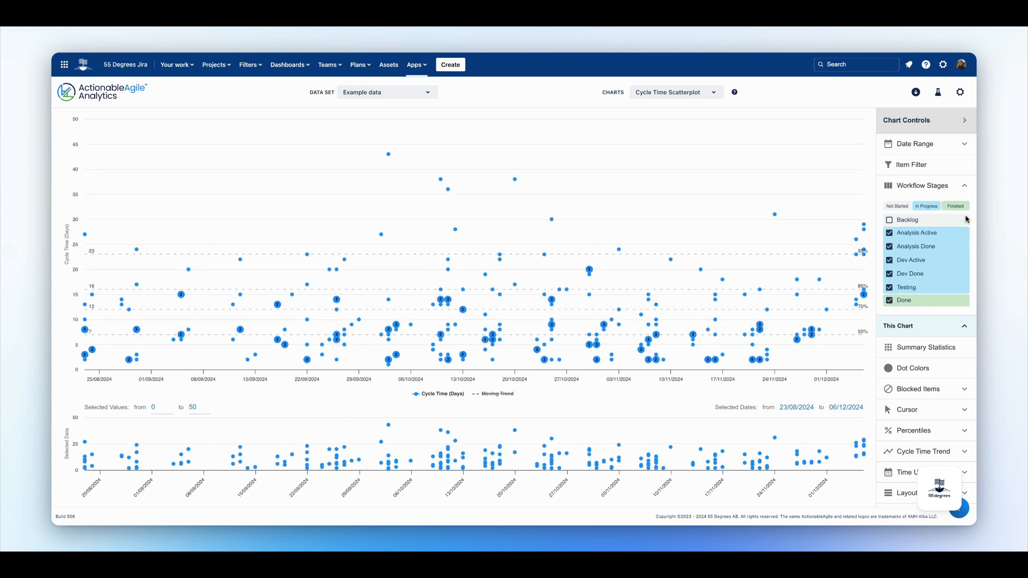
left_click(967, 187)
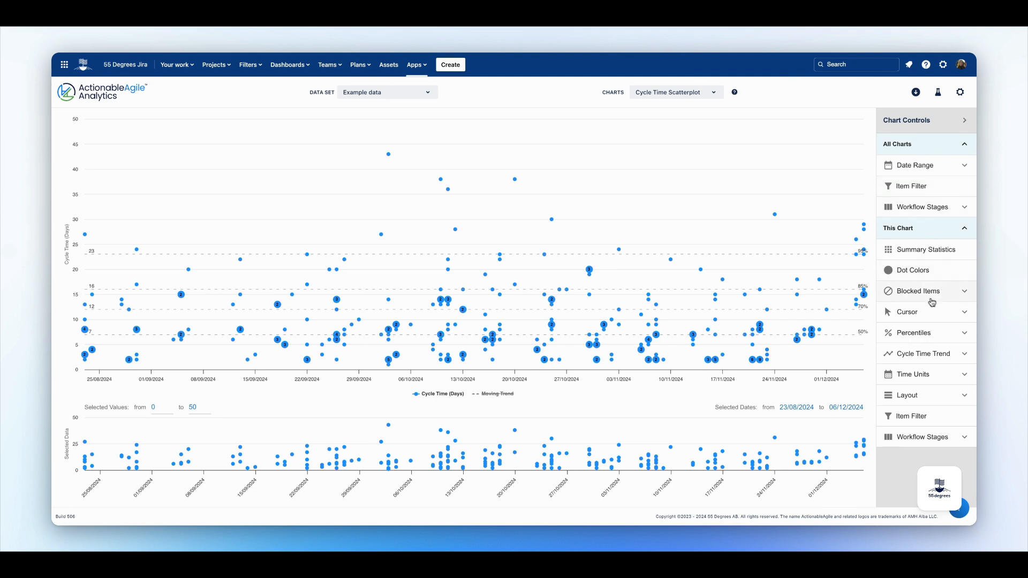
Open the cycle time summary statistics for the chart.
left_click(915, 255)
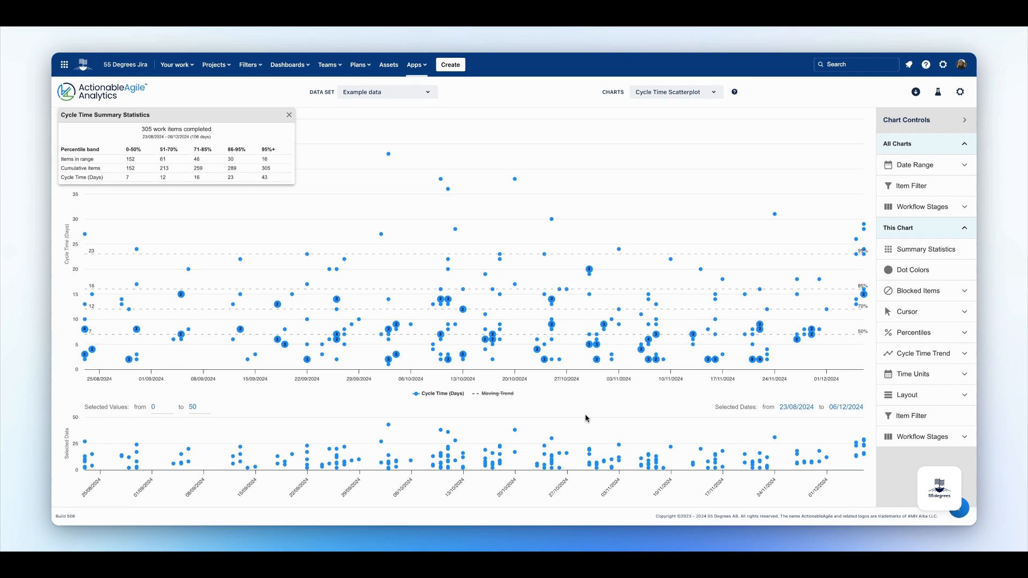
scroll(587, 419, "down", 1)
scroll(586, 419, "up", 1)
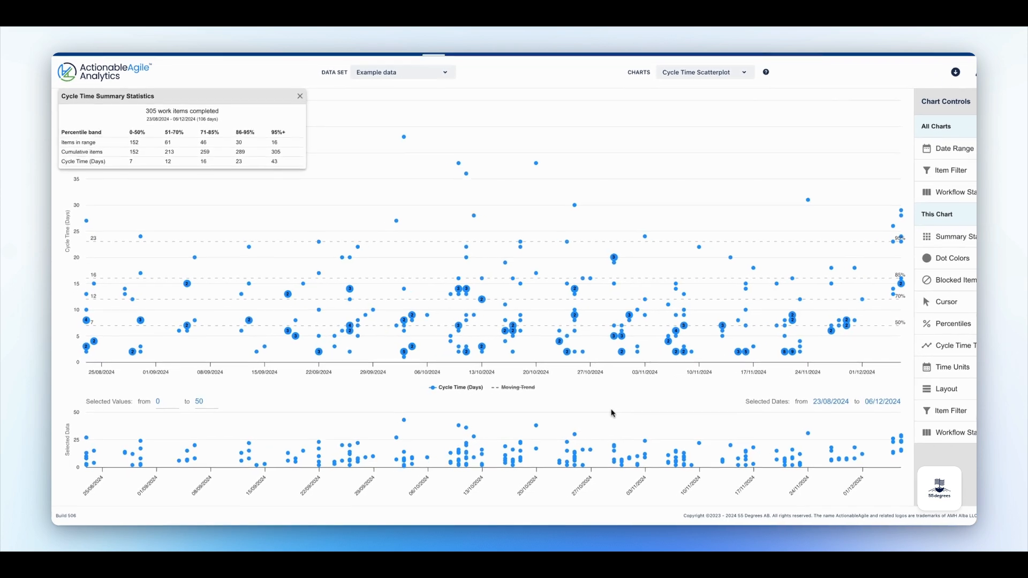
Brush a date window in the overview chart to view its summary statistics, clear it, and close the statistics panel.
mouse_move(633, 412)
left_mouse_down()
mouse_move(787, 413)
mouse_move(597, 427)
left_mouse_up()
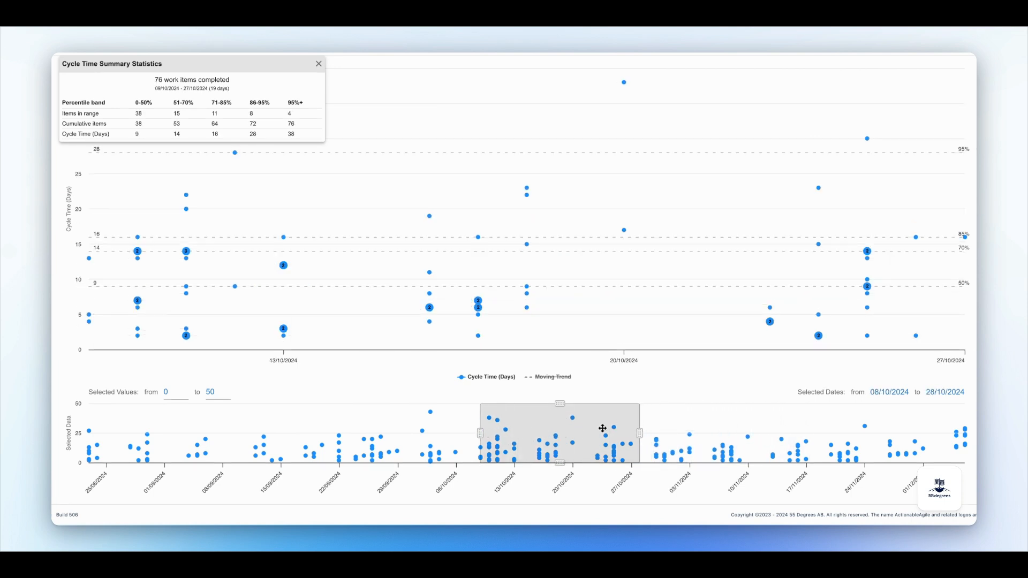
left_click(700, 422)
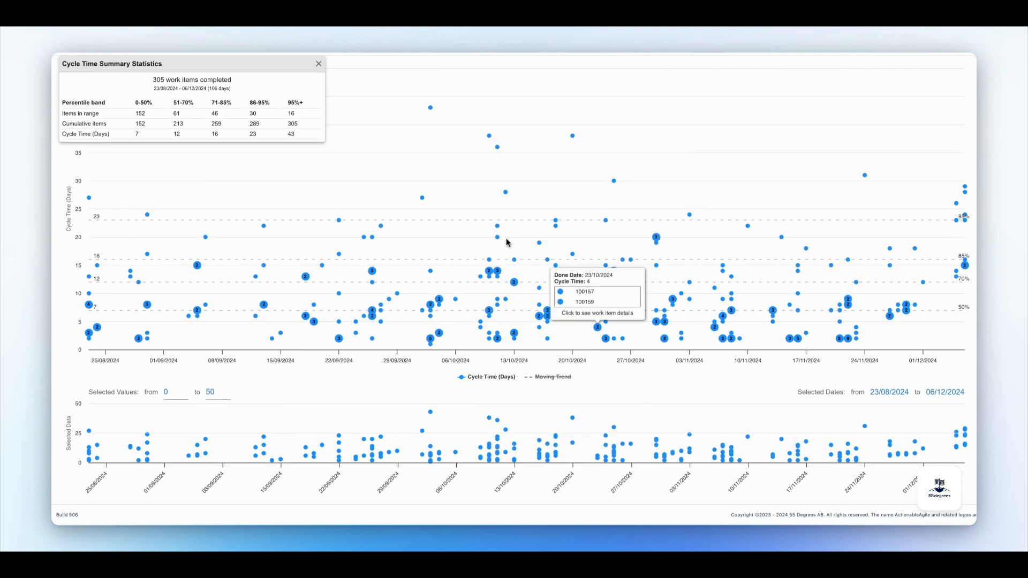
left_click(318, 64)
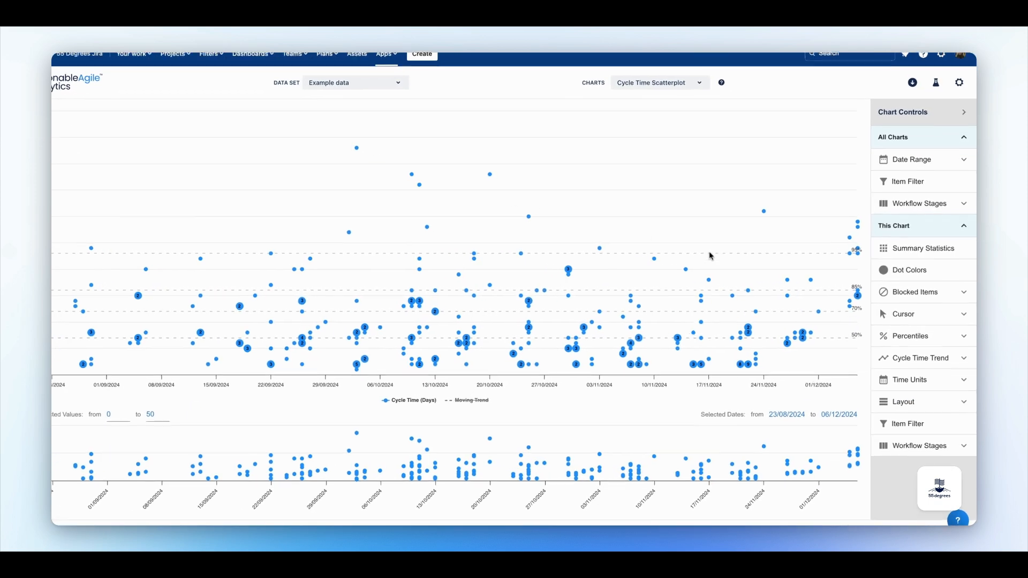
Auto-assign dot colors by Team in the work item colors dialog, then reset them and close the dialog.
left_click(893, 278)
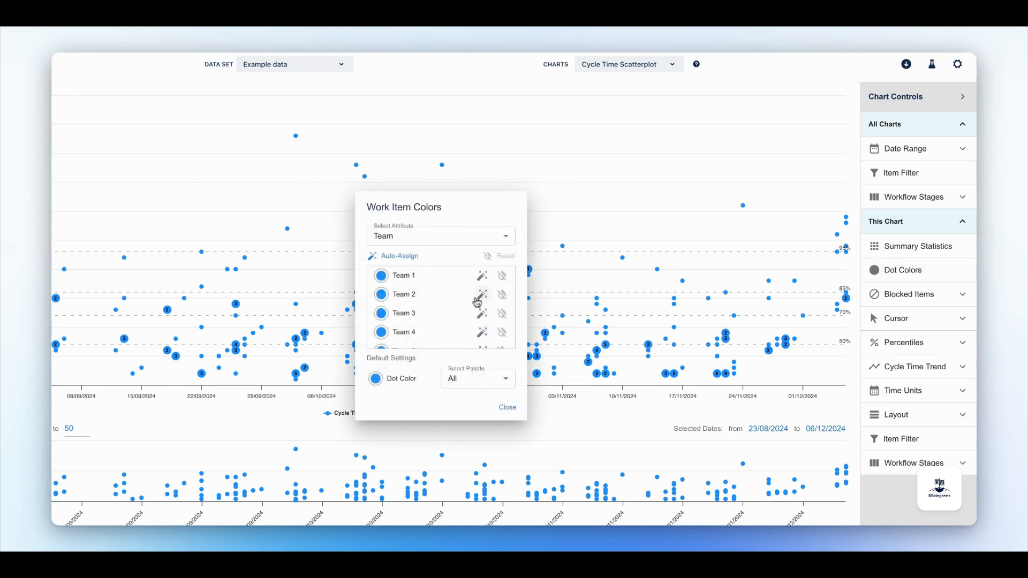
left_click(434, 245)
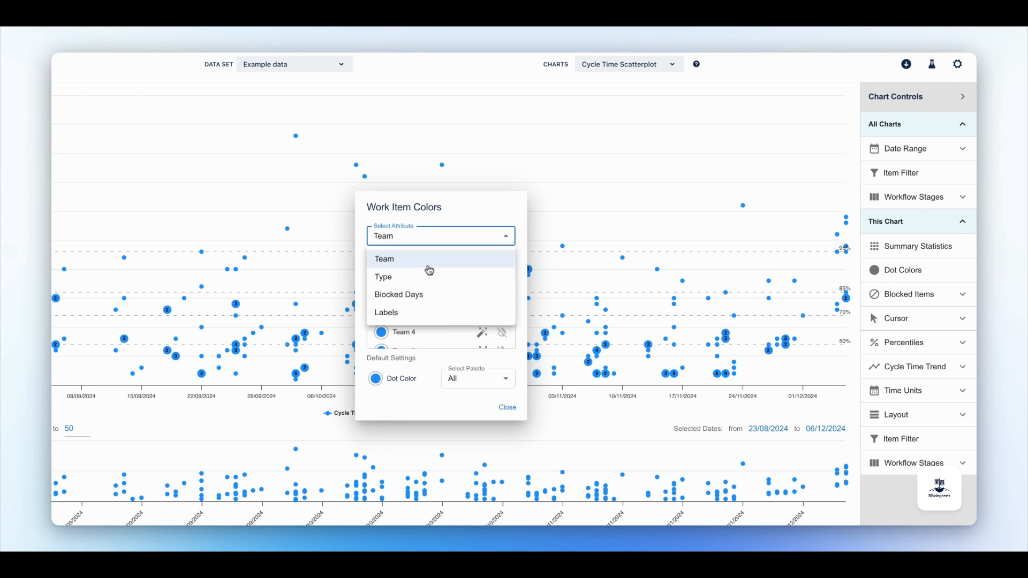
left_click(443, 244)
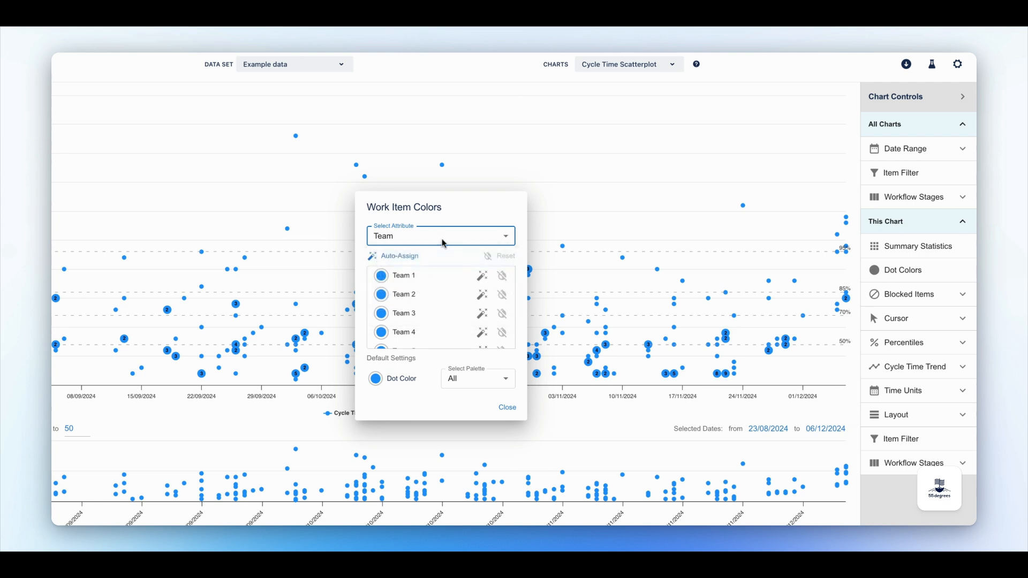
left_click(406, 262)
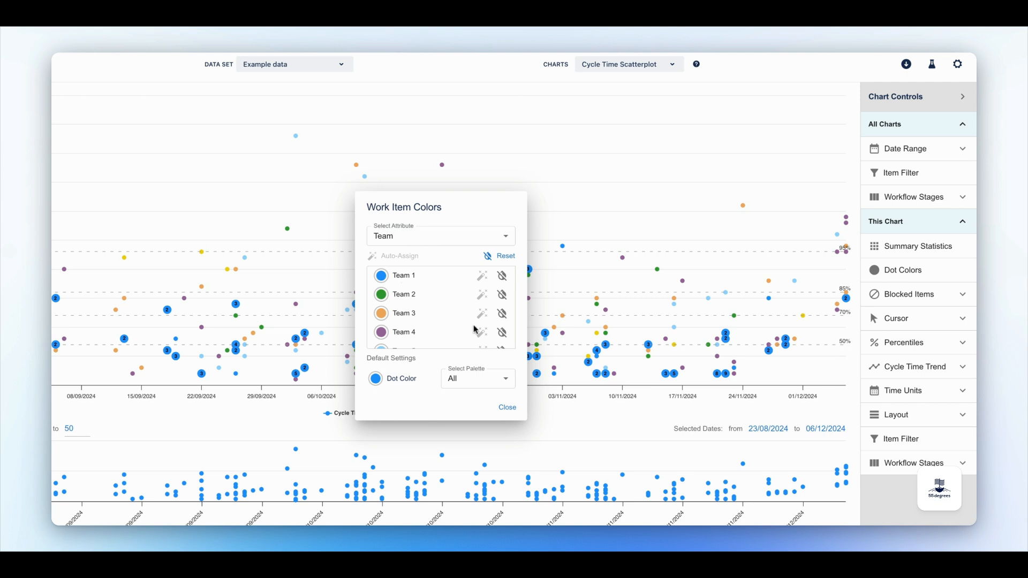
left_click(506, 257)
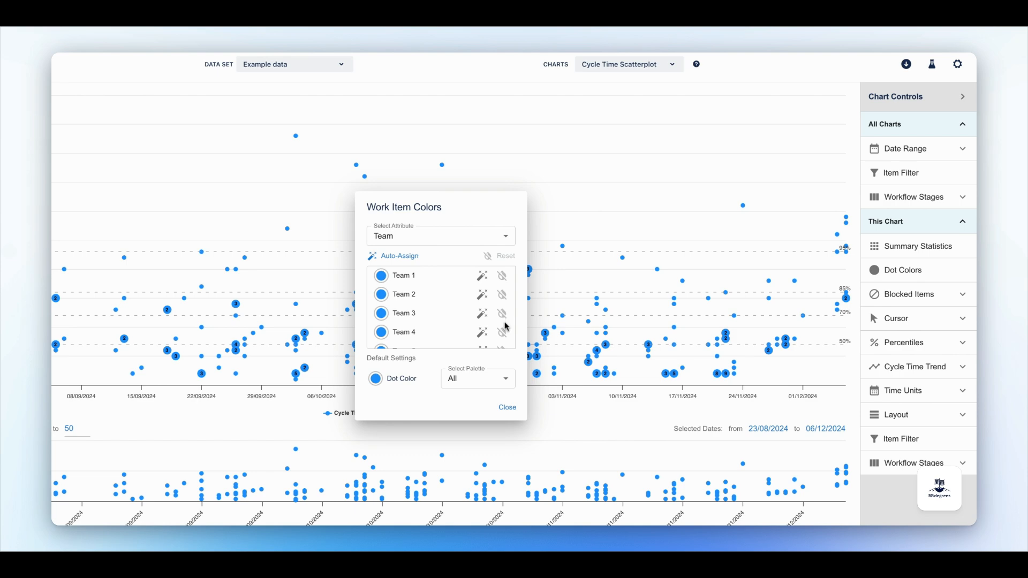
left_click(508, 409)
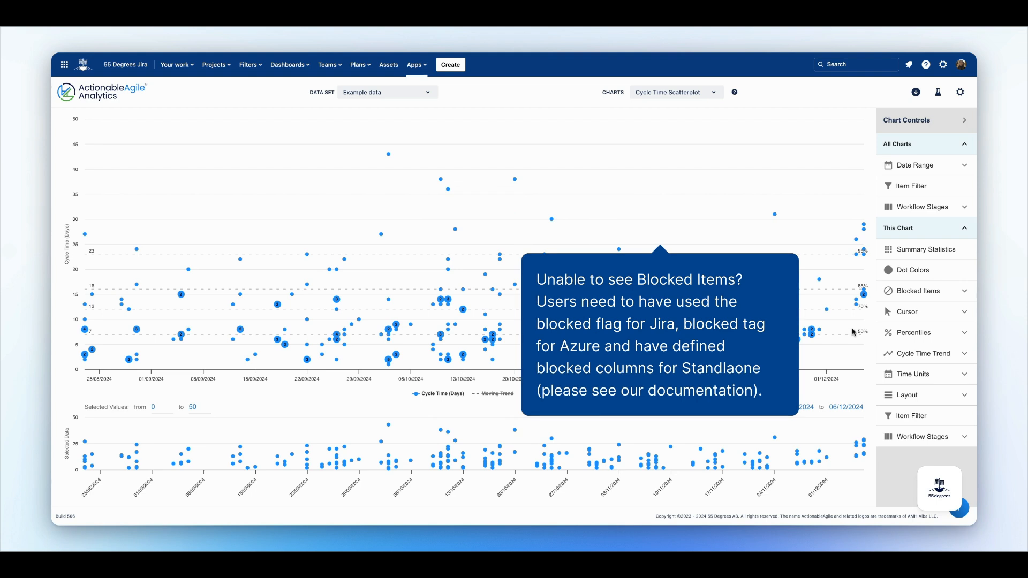
Toggle Highlight Blocked Items and Include Time Blocked on and off, then collapse the blocked items settings.
left_click(919, 294)
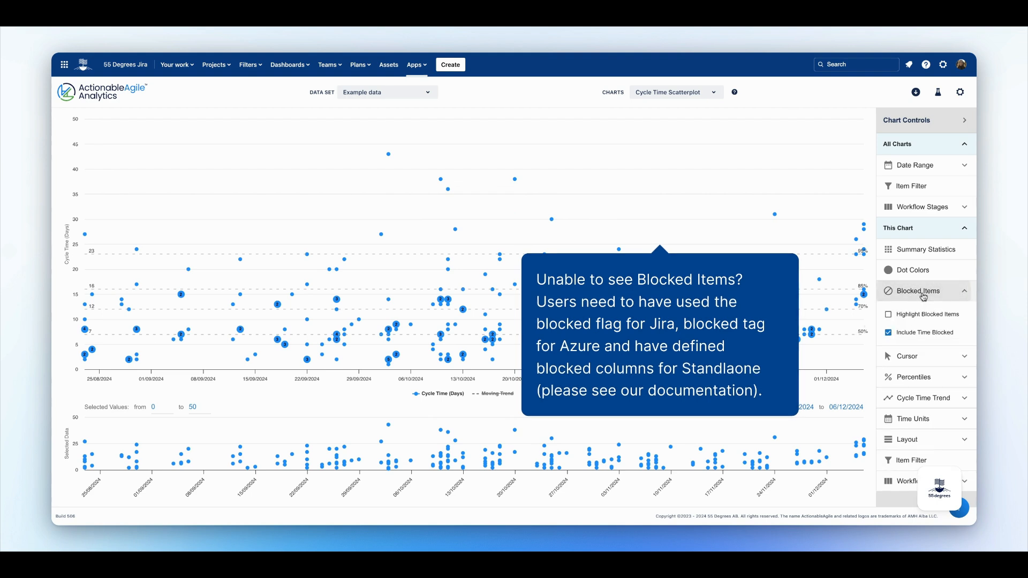
left_click(888, 316)
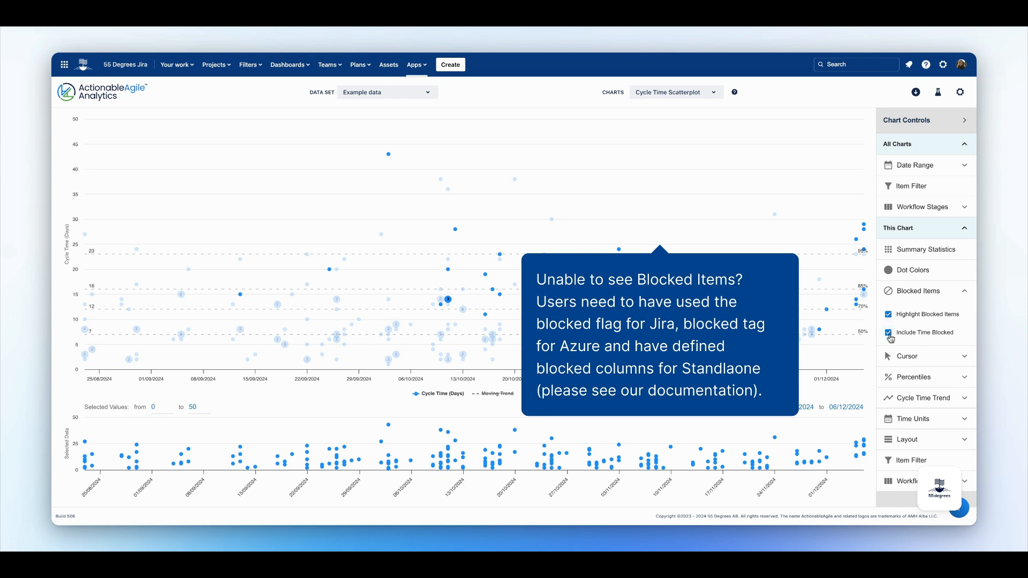
left_click(890, 334)
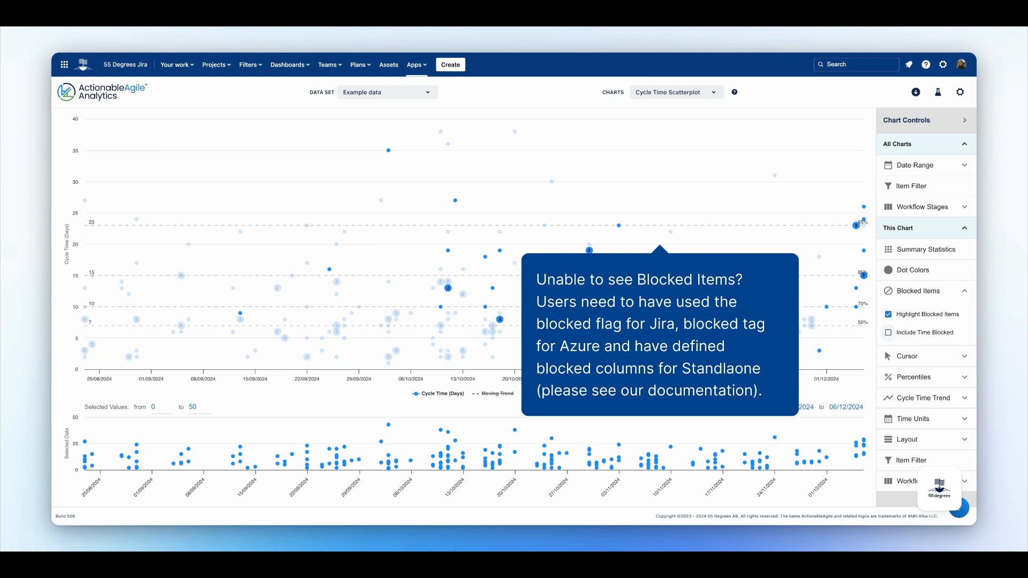
left_click(889, 333)
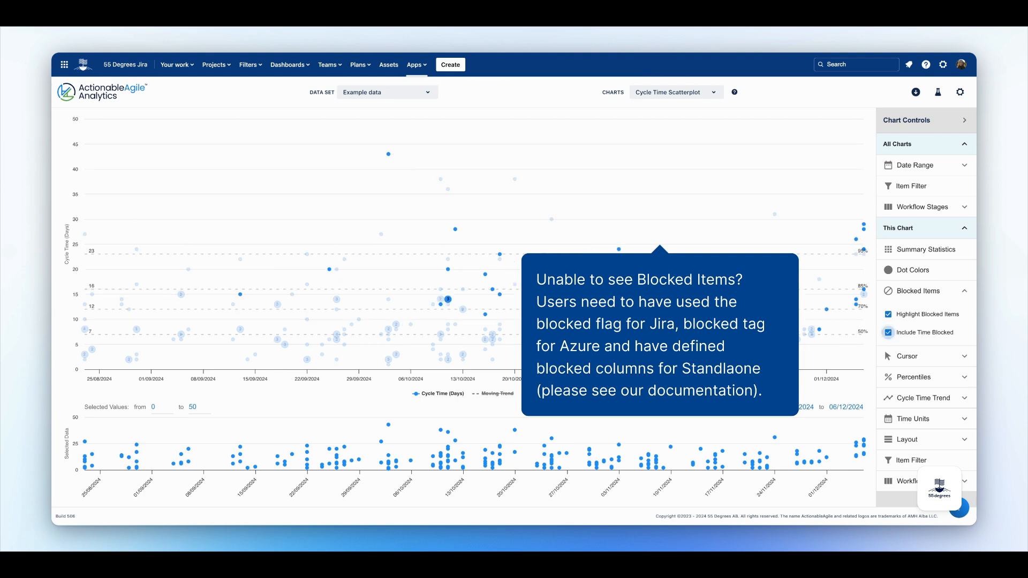
left_click(889, 316)
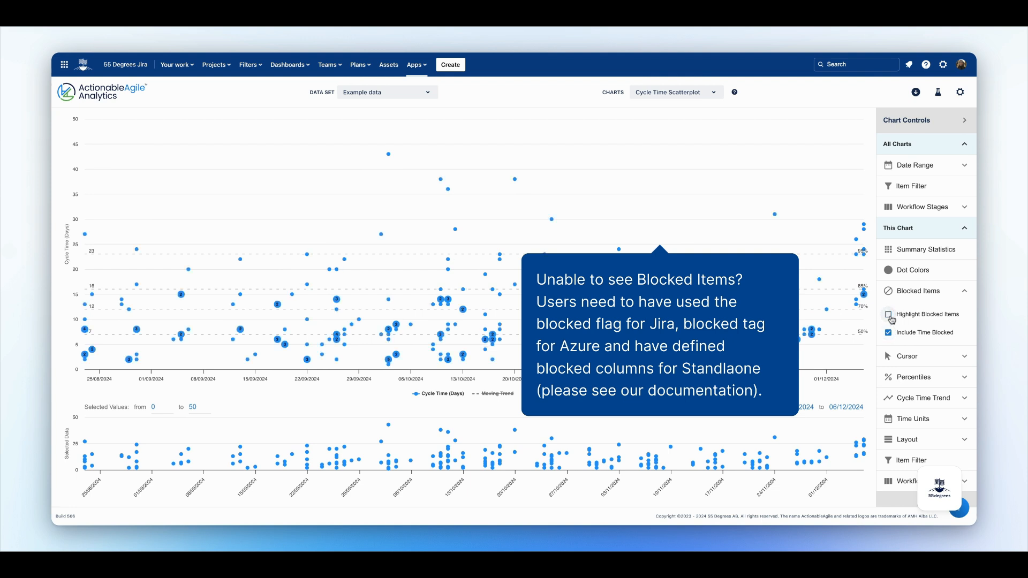
left_click(965, 294)
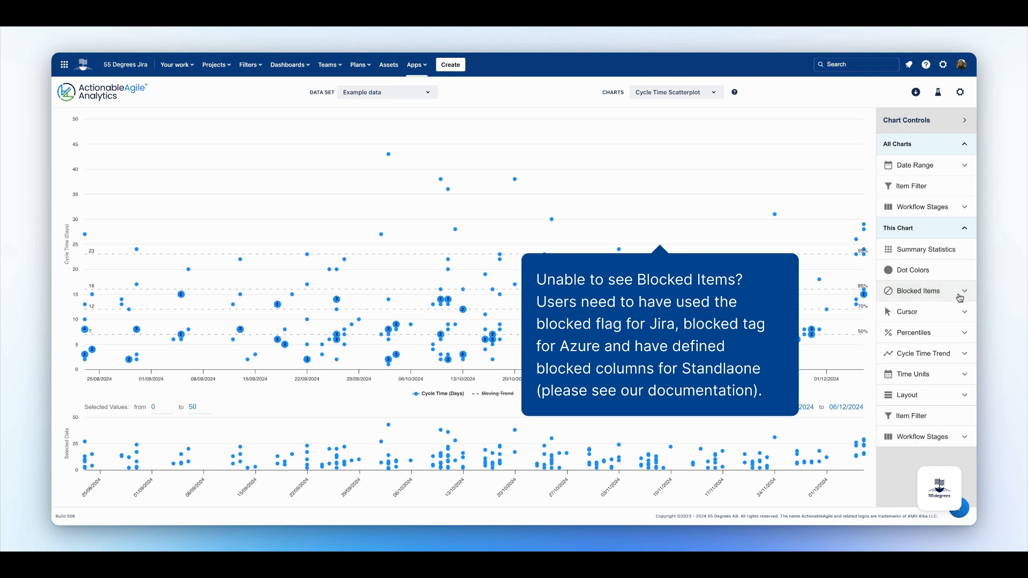
Enable the Date and Cycle Time cursors, turn the Date cursor back off, and collapse the cursor settings.
left_click(961, 310)
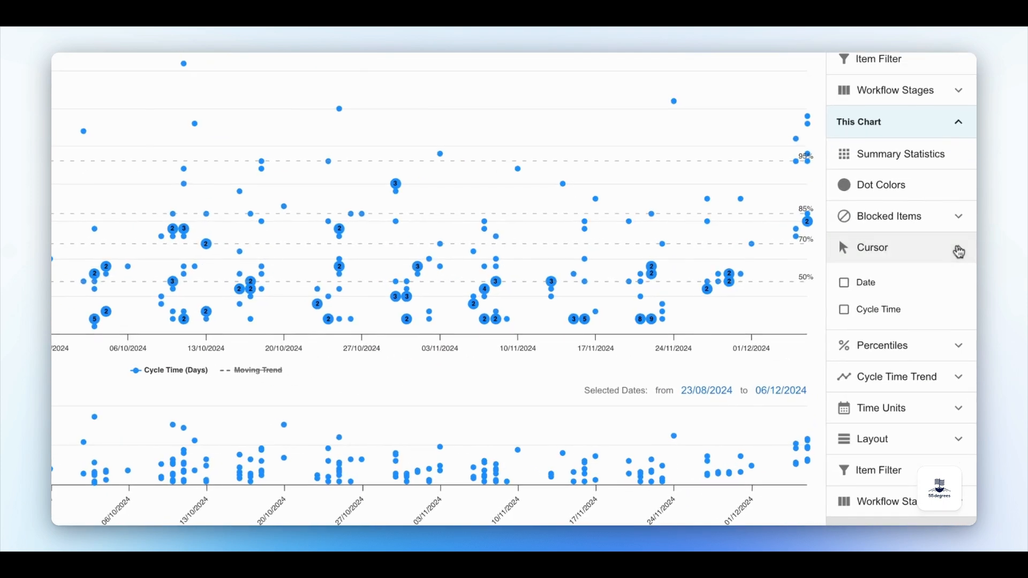
left_click(844, 283)
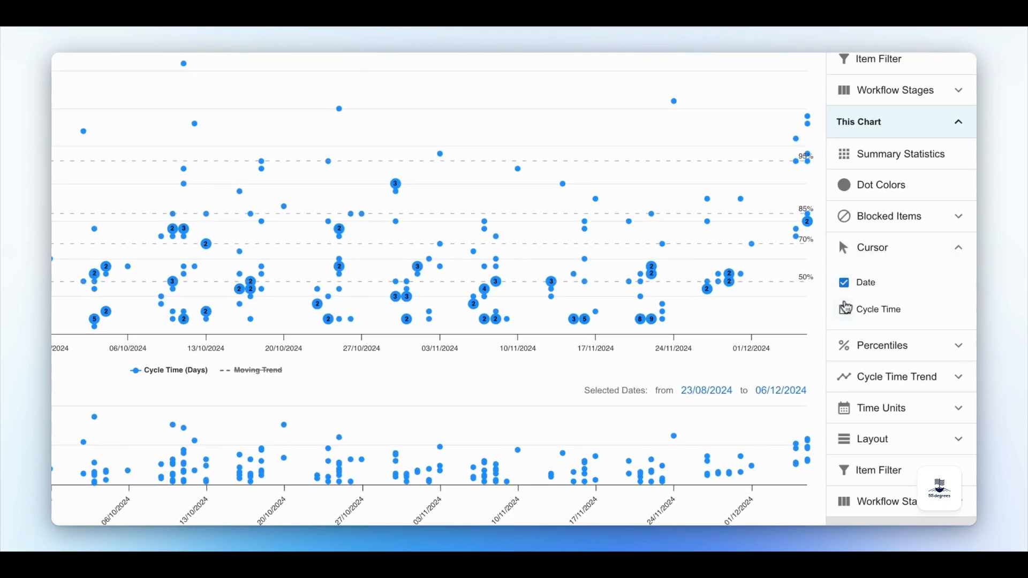
left_click(845, 314)
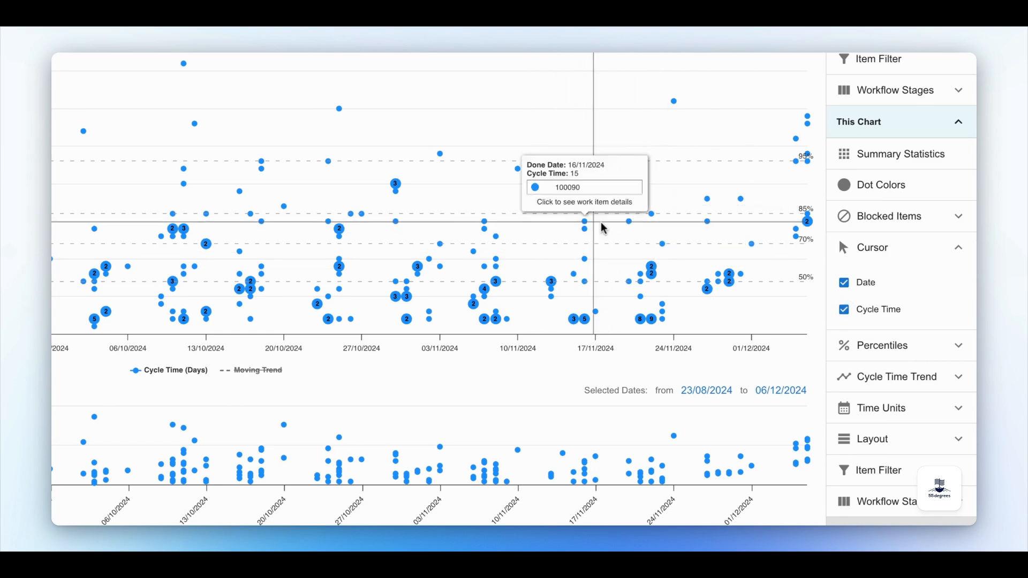
left_click(845, 283)
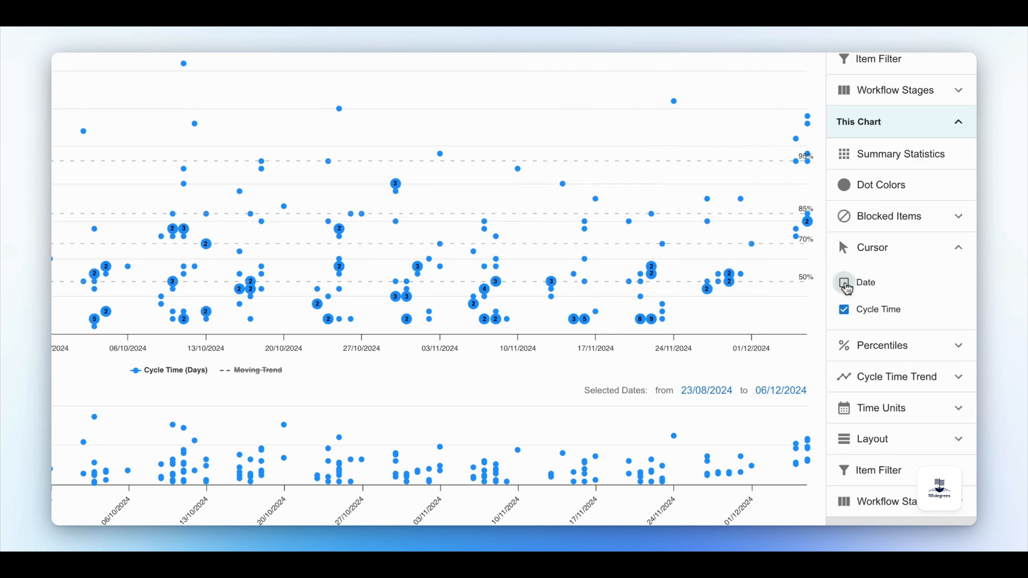
left_click(876, 256)
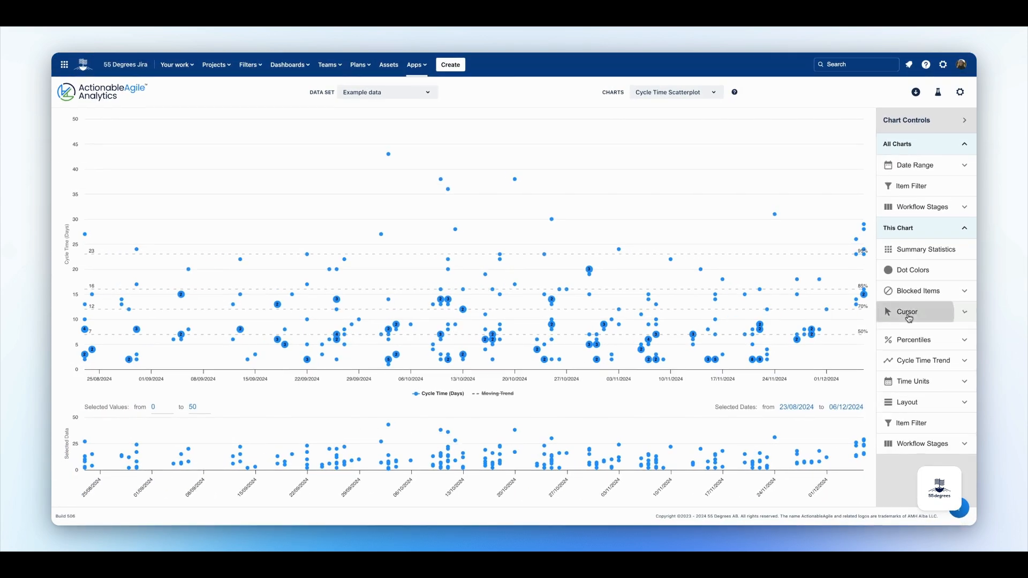
Enable the Average percentile line and collapse the percentile settings.
left_click(912, 333)
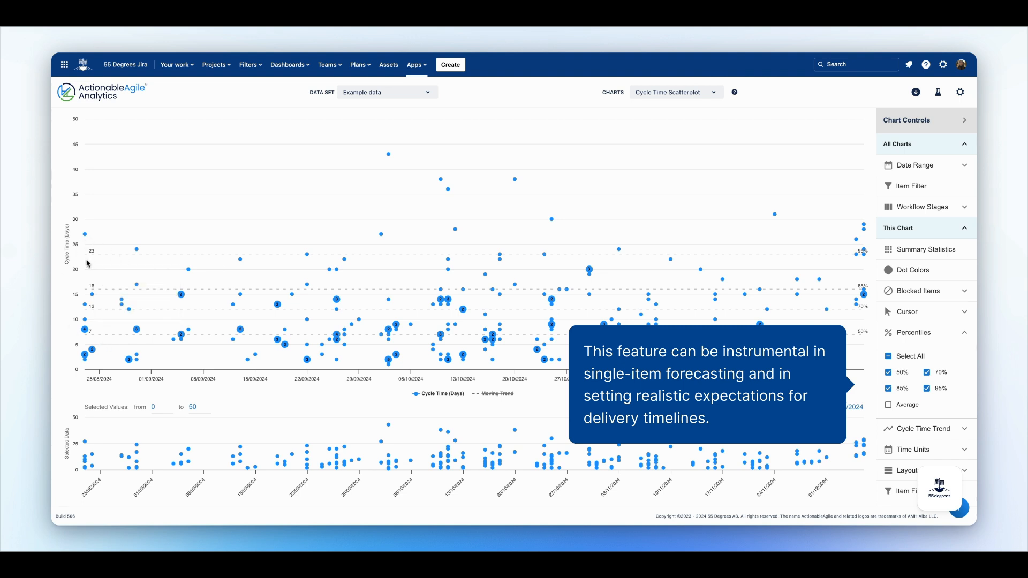
left_click(889, 406)
left_click(956, 337)
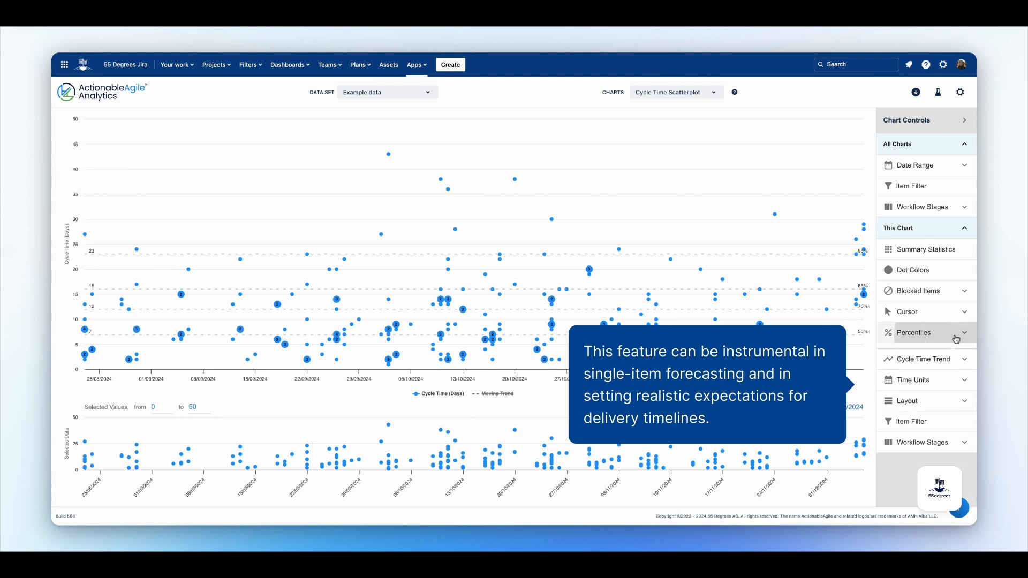
Show the moving cycle time trend line, set its type to 95% percentile and interval to 8 days.
left_click(943, 355)
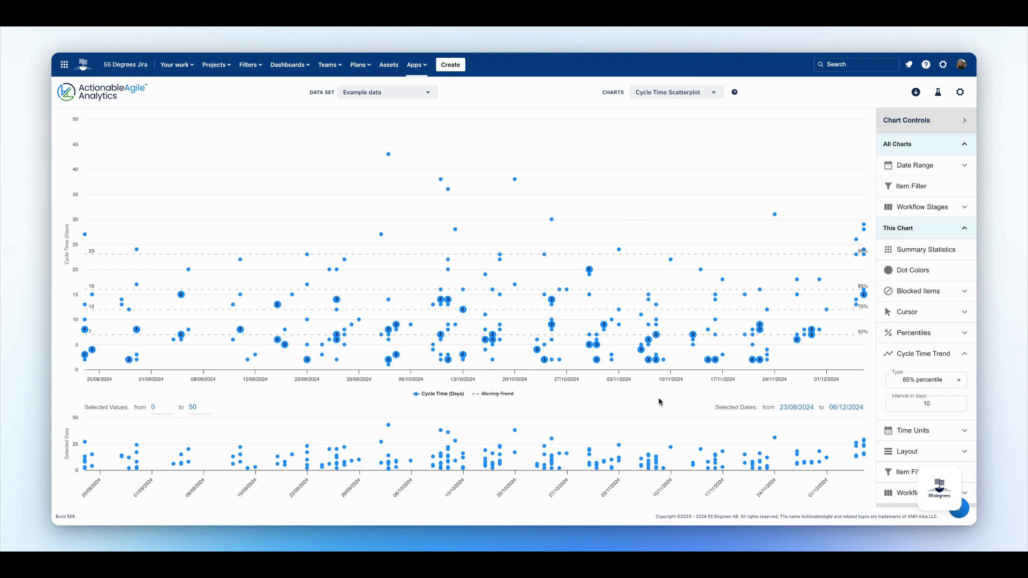
left_click(505, 396)
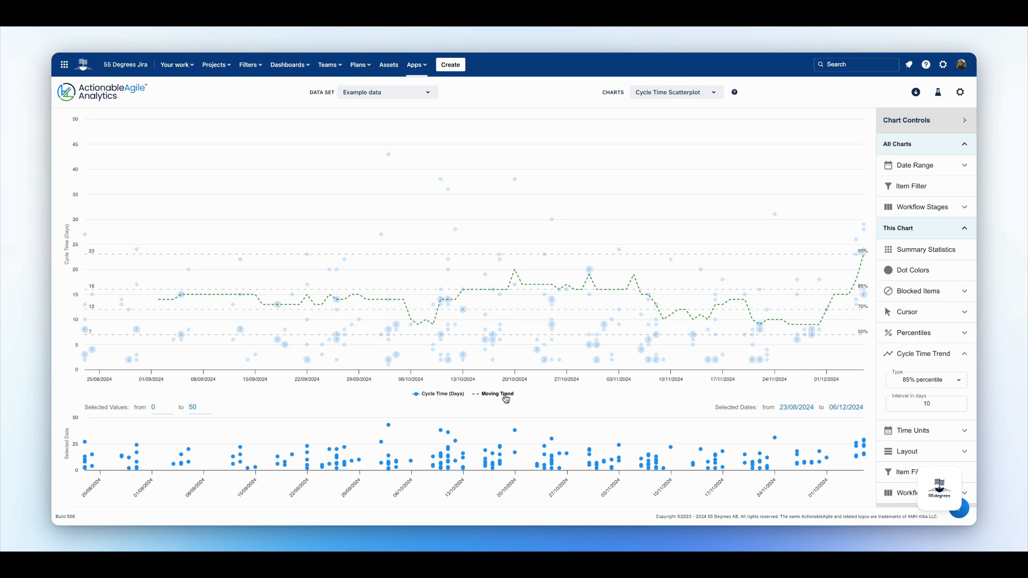
left_click(958, 382)
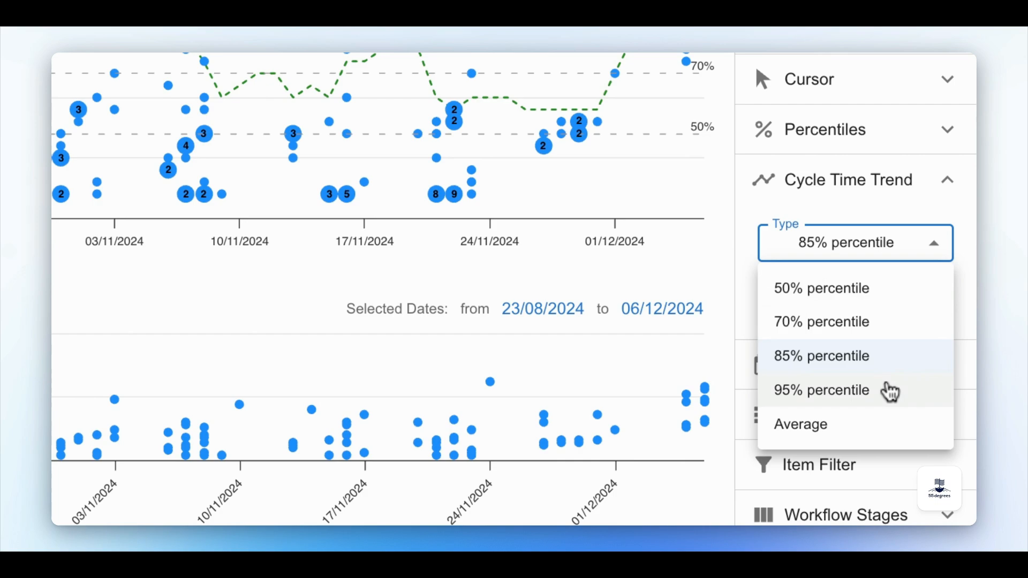
left_click(890, 393)
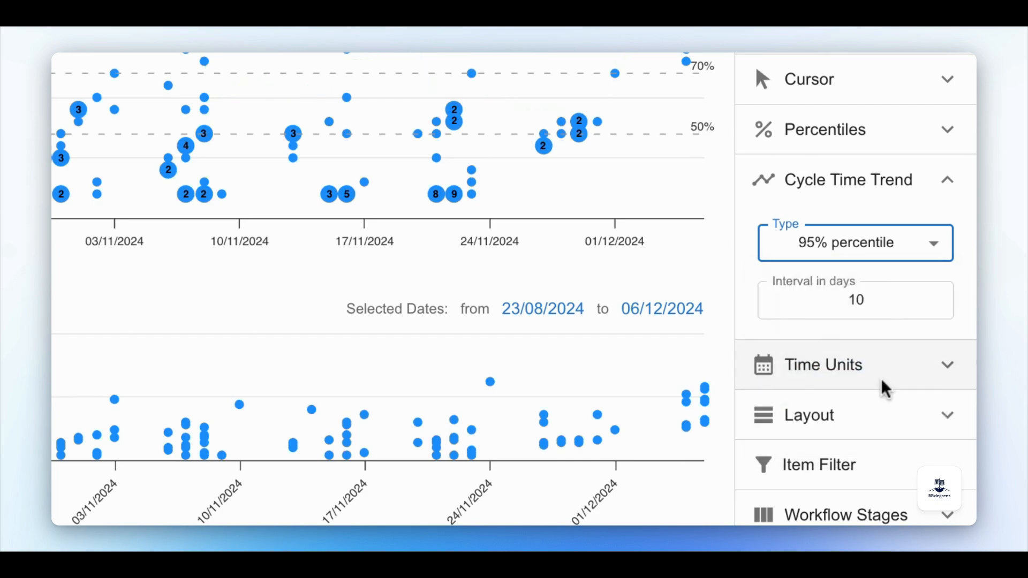
left_click(932, 307)
left_click(932, 307)
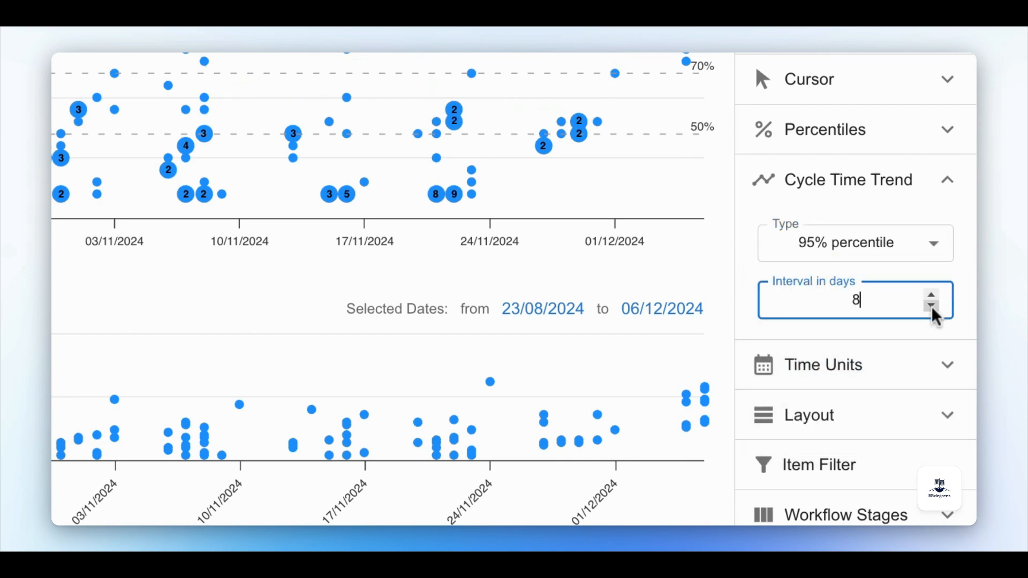
Switch the trend type back to 85% percentile and collapse the cycle time trend settings.
left_click(935, 245)
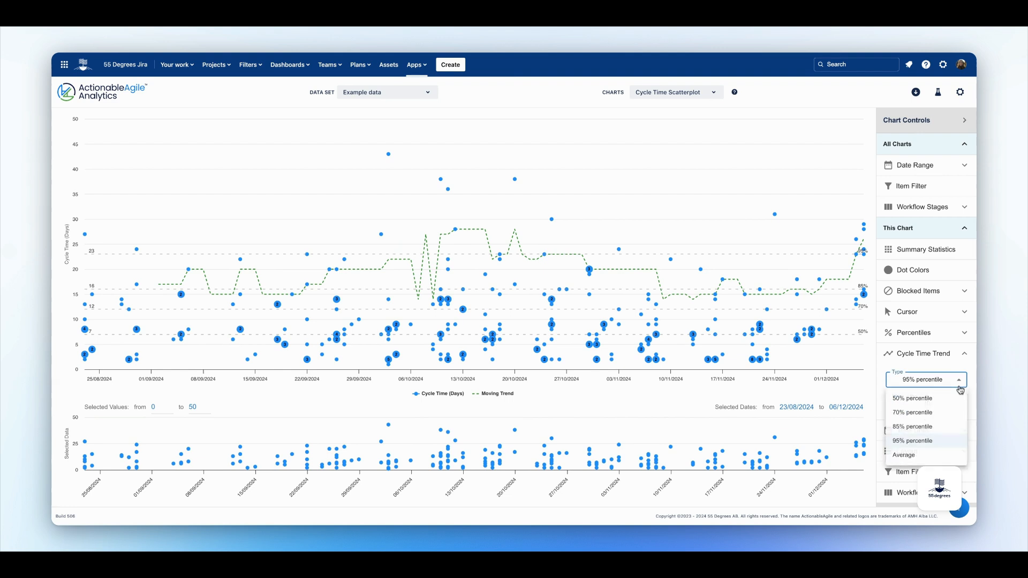
left_click(939, 427)
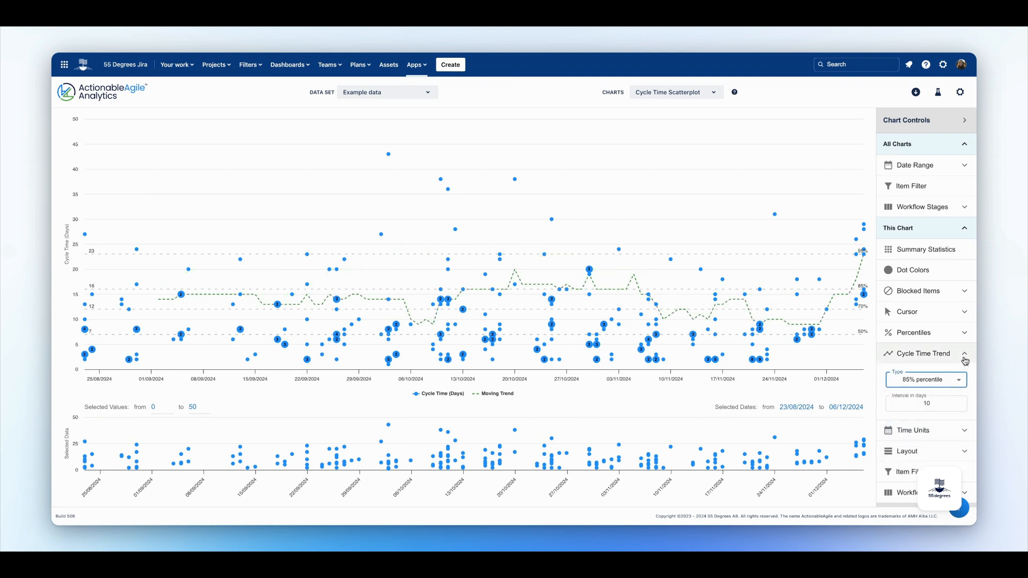
left_click(965, 360)
Open the time unit options to view the available units, then collapse them.
left_click(929, 375)
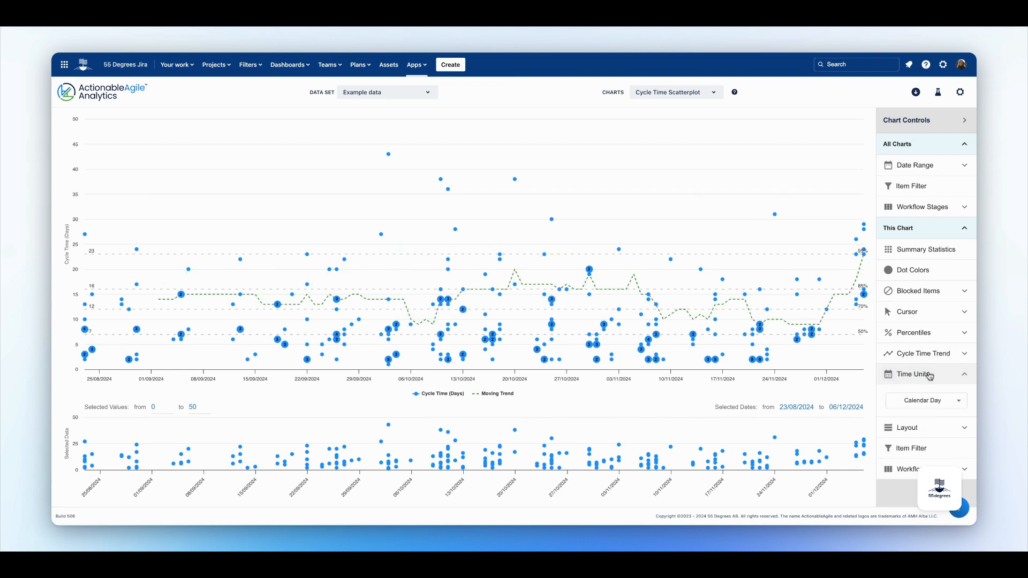
left_click(930, 401)
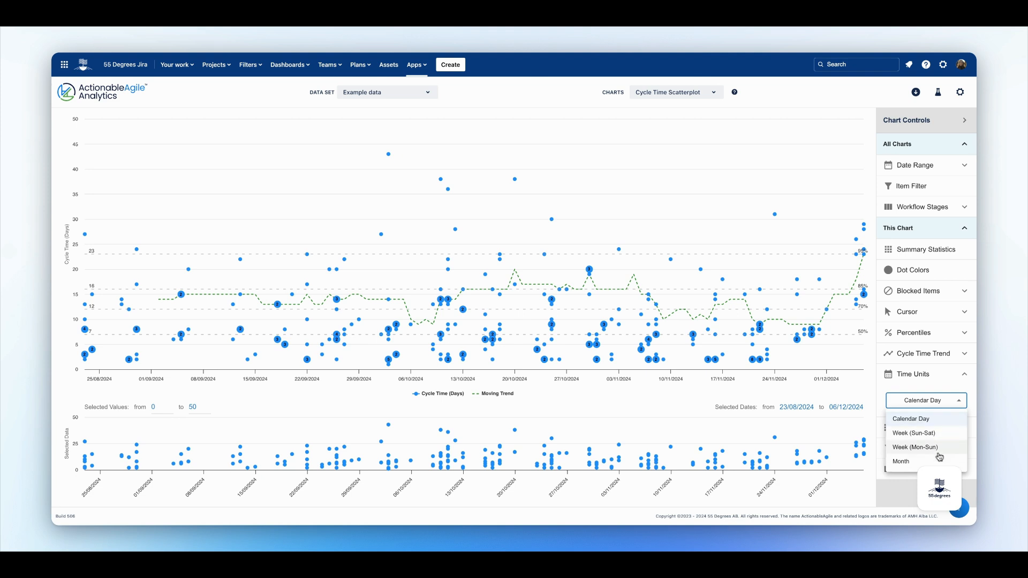
left_click(946, 401)
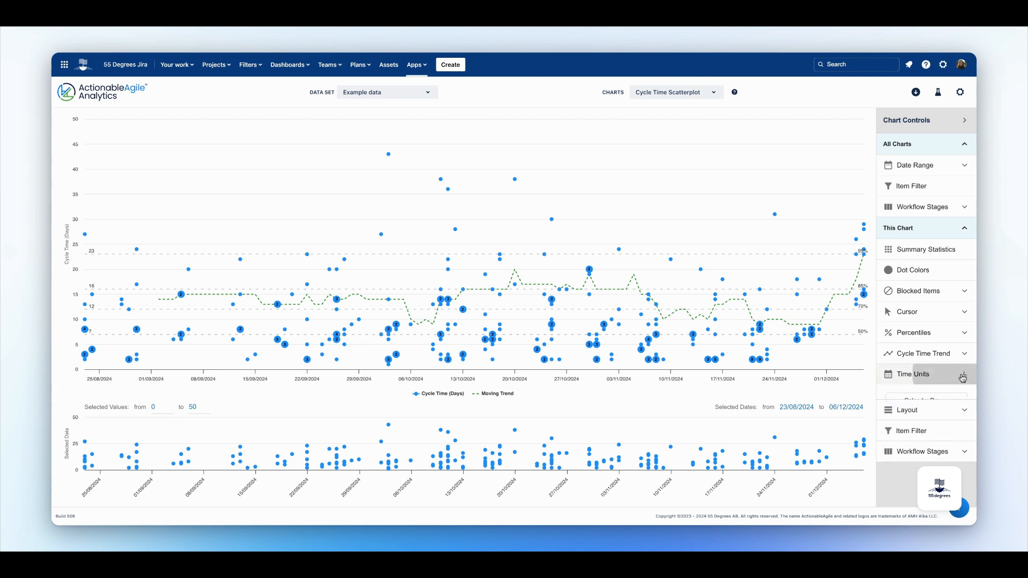
left_click(959, 374)
Hide the date control in the layout settings, show it again, and collapse the layout settings.
left_click(947, 395)
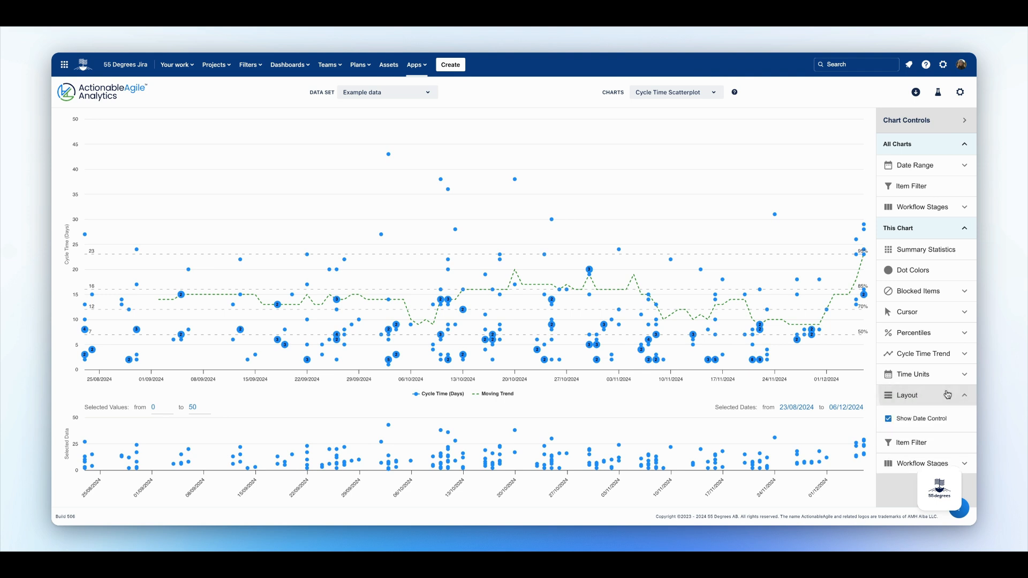
left_click(890, 422)
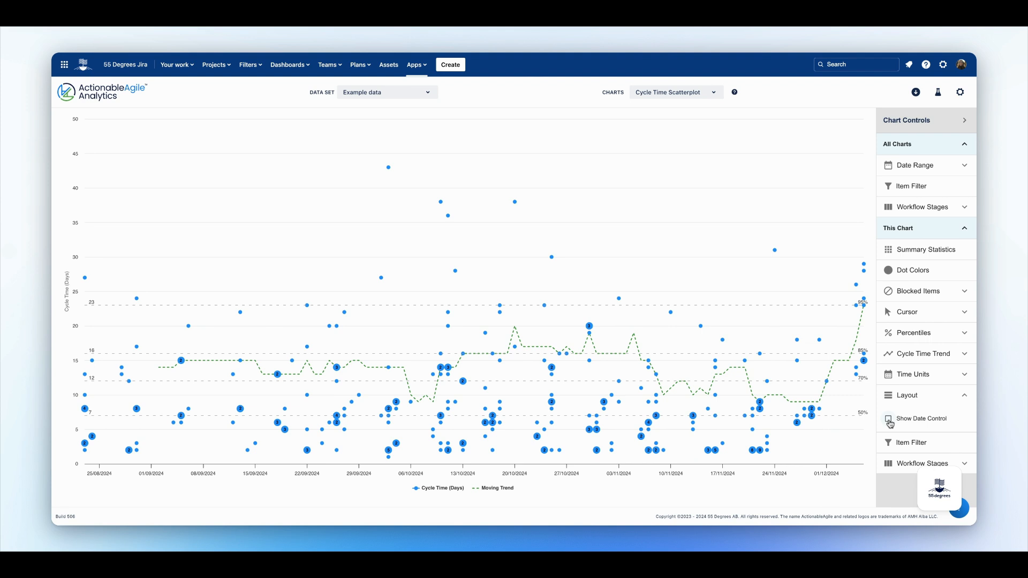
left_click(890, 421)
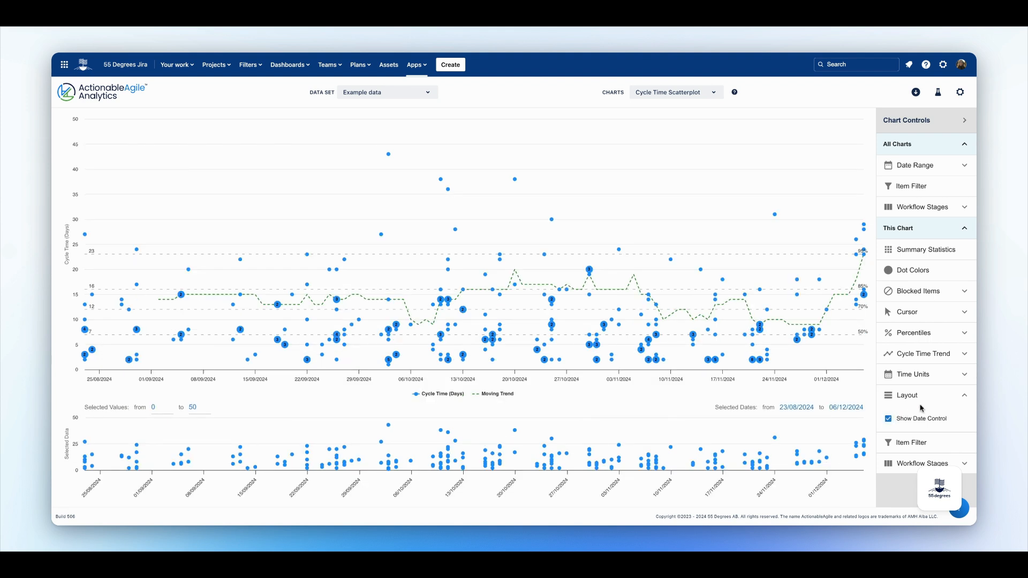
left_click(957, 399)
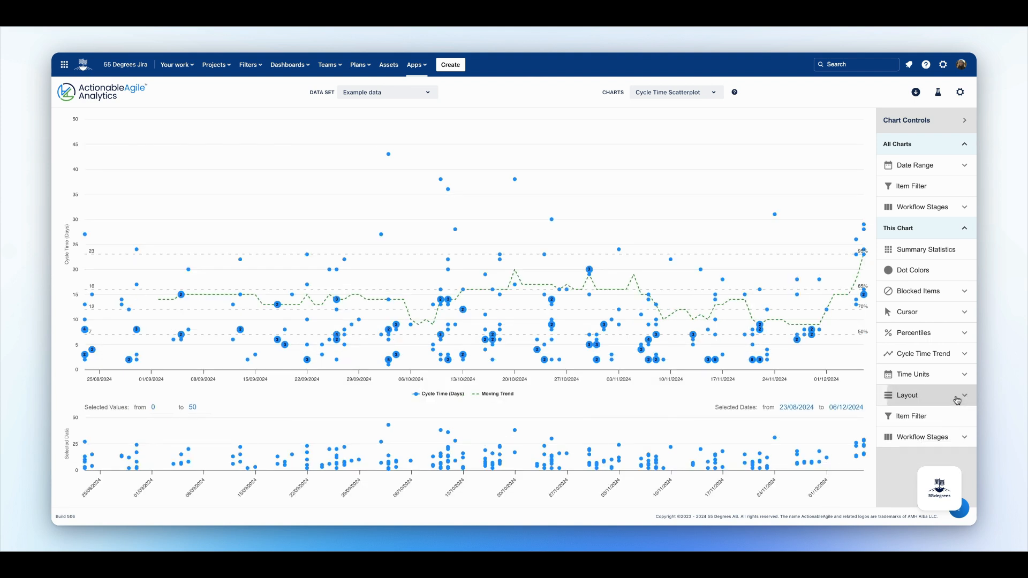
Filter this chart's items to Team 3, User Story type and label B.
left_click(953, 418)
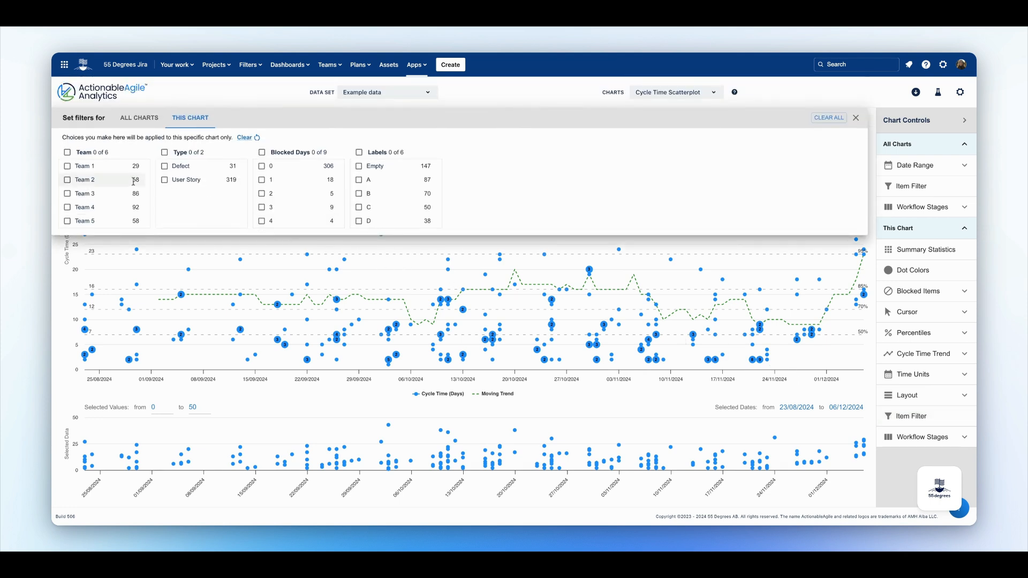
left_click(68, 194)
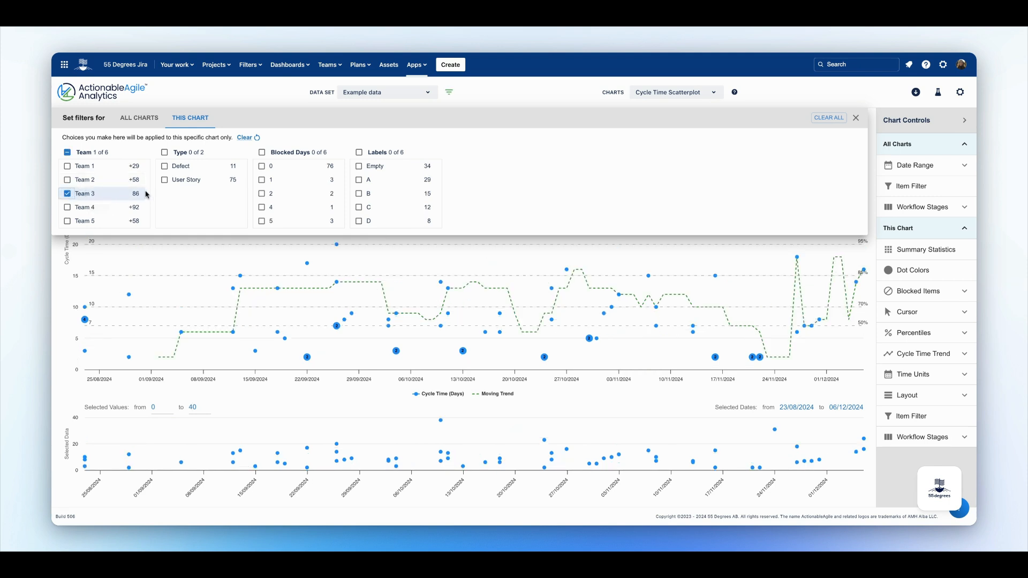
left_click(165, 180)
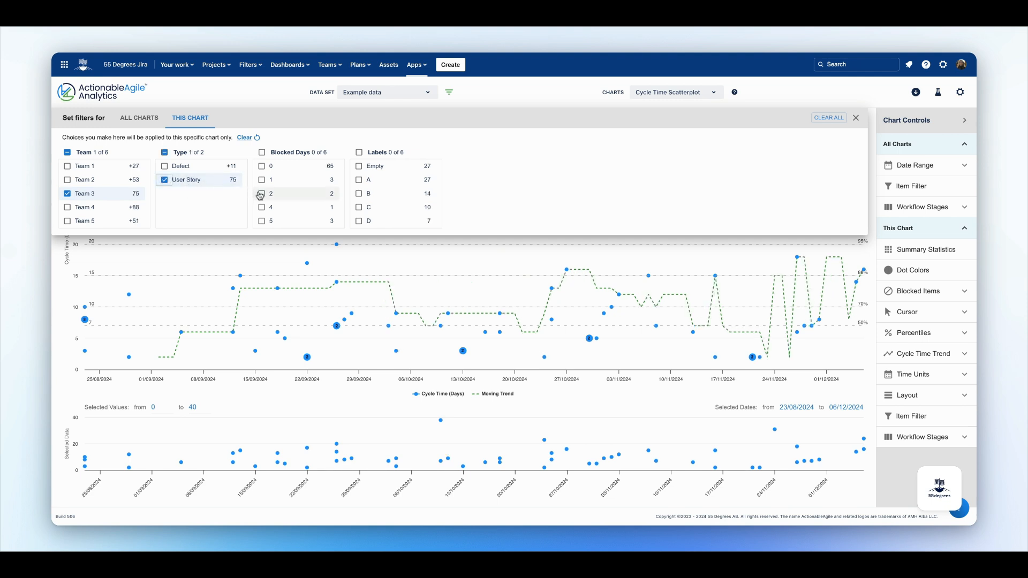
left_click(360, 196)
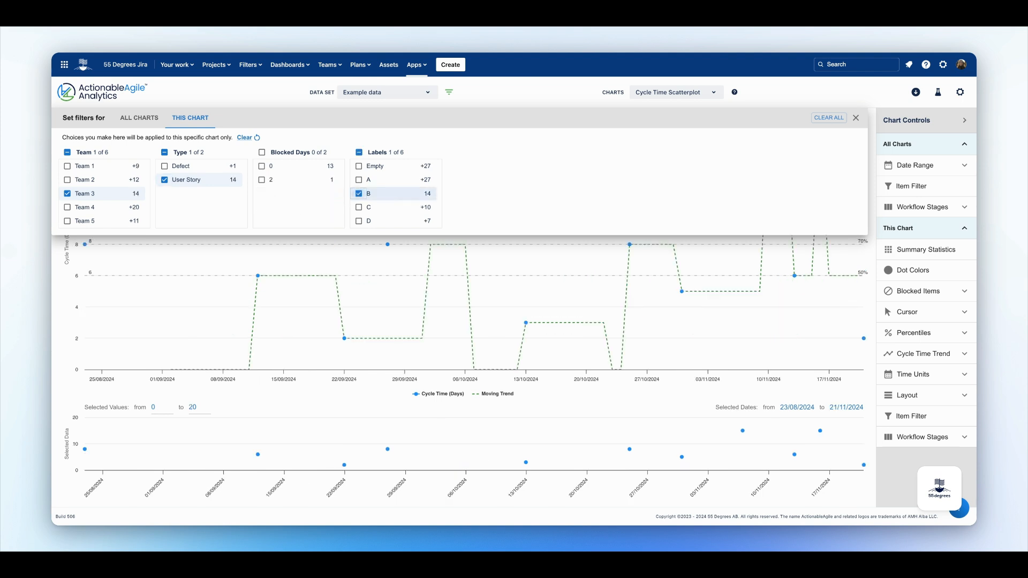
Clear this chart's item filters and close the filter panel.
left_click(244, 139)
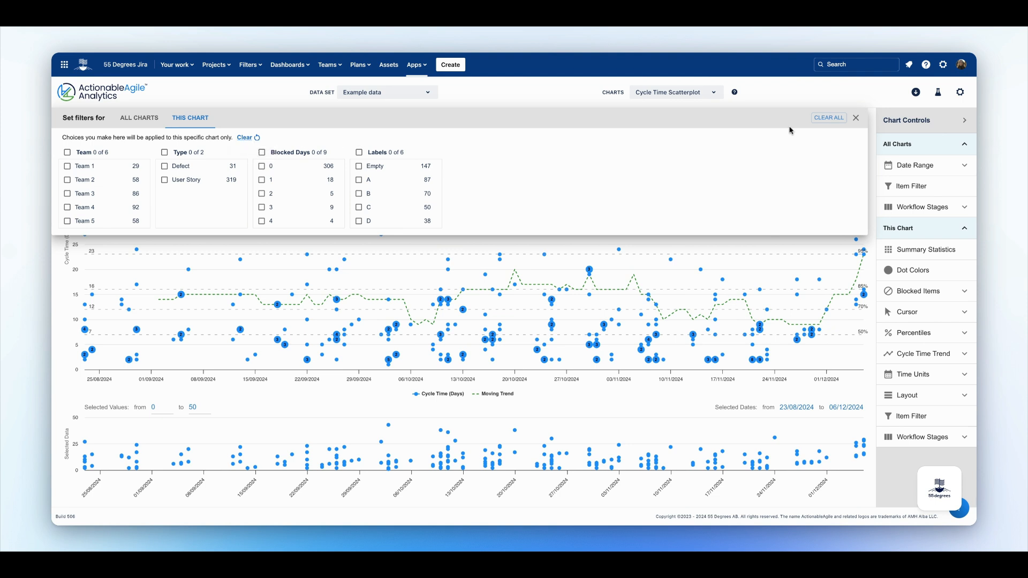
left_click(856, 120)
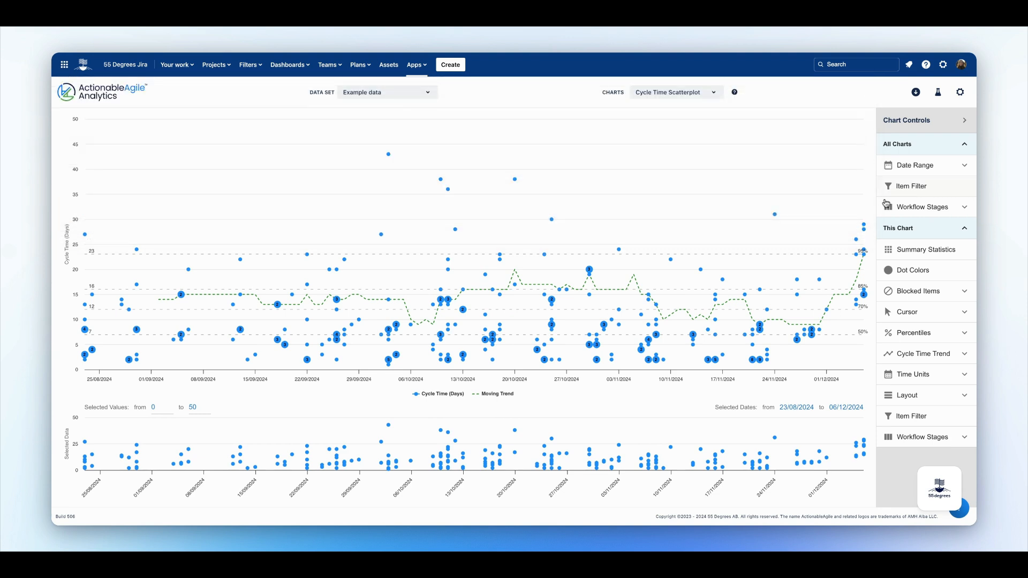